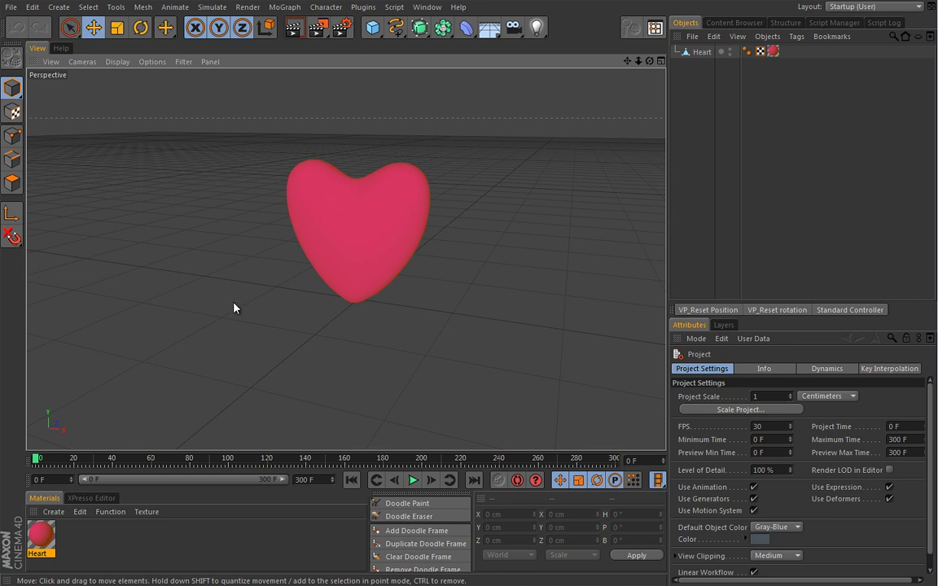
- Switch to Doodle Paint with yellow as the doodle colour
{"action": "left_click", "coordinate": [701, 52]}
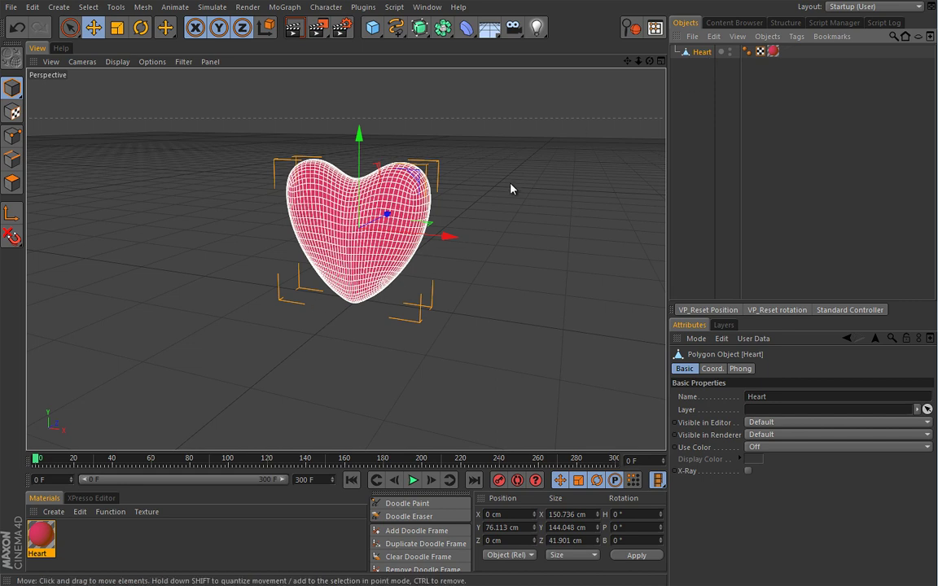
{"action": "left_click", "coordinate": [695, 65]}
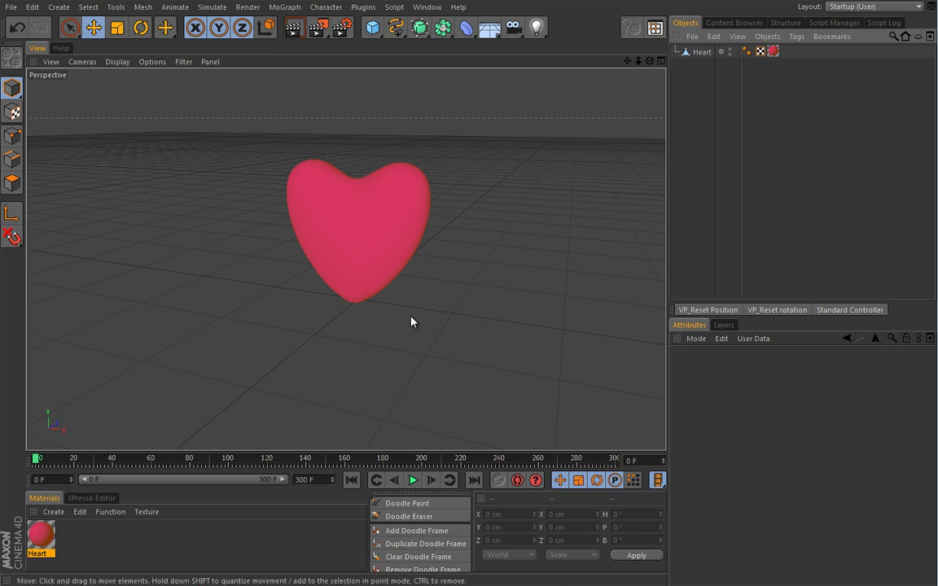
{"action": "left_click", "coordinate": [420, 504]}
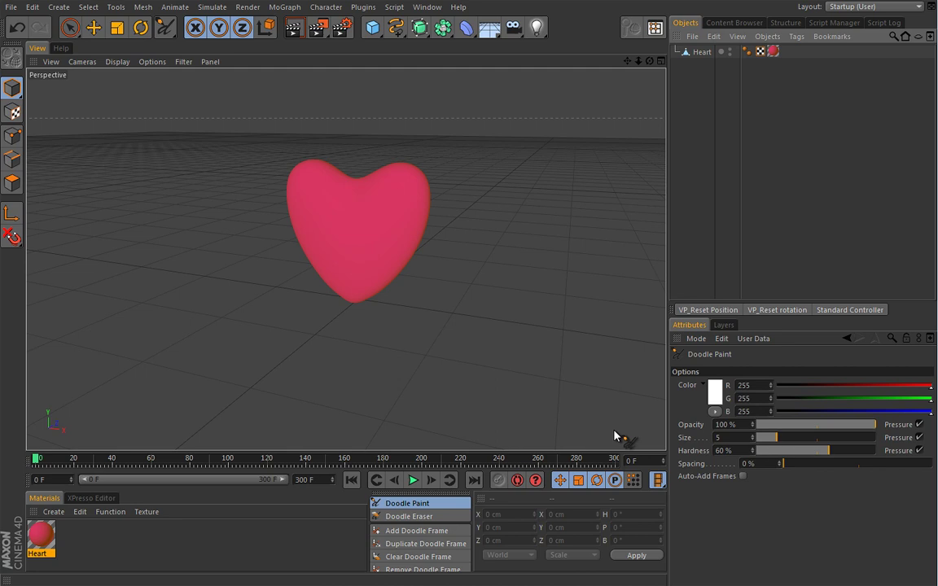
{"action": "left_click", "coordinate": [707, 396]}
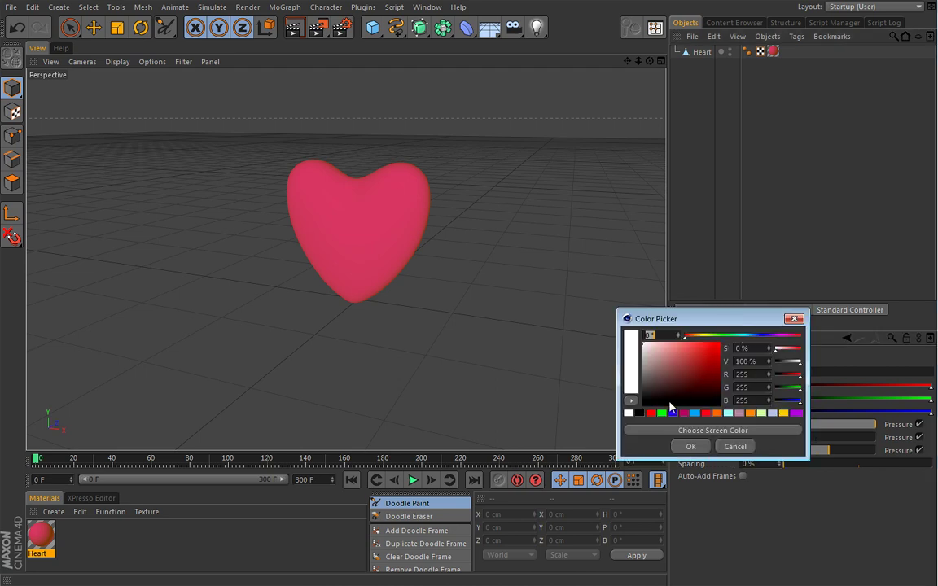
{"action": "left_click", "coordinate": [784, 414]}
{"action": "left_click", "coordinate": [690, 446]}
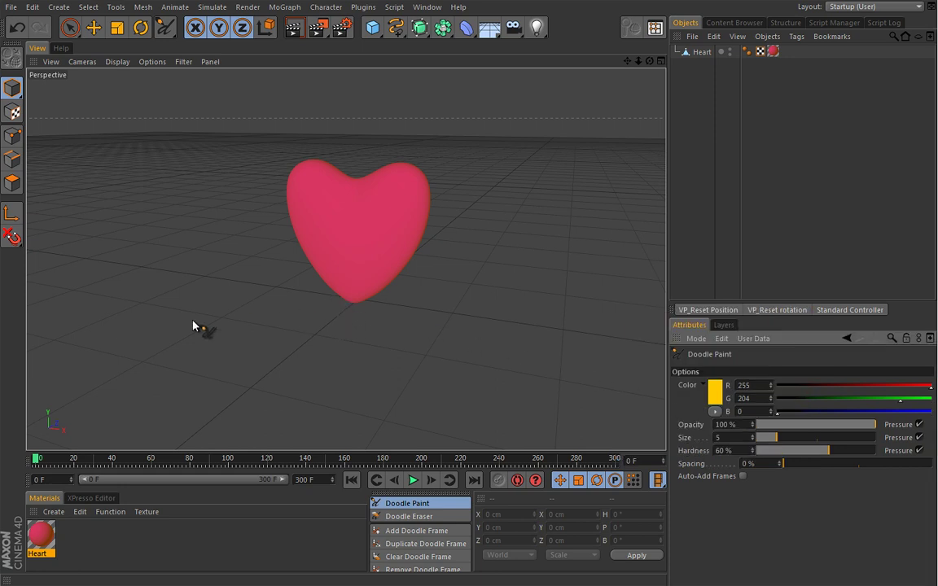
- Paint a yellow zigzag across the floor and a curved arrow at the heart, then select the Doodle object
{"action": "mouse_move", "coordinate": [134, 279]}
{"action": "left_mouse_down"}
{"action": "mouse_move", "coordinate": [151, 297]}
{"action": "mouse_move", "coordinate": [564, 358]}
{"action": "left_mouse_up"}
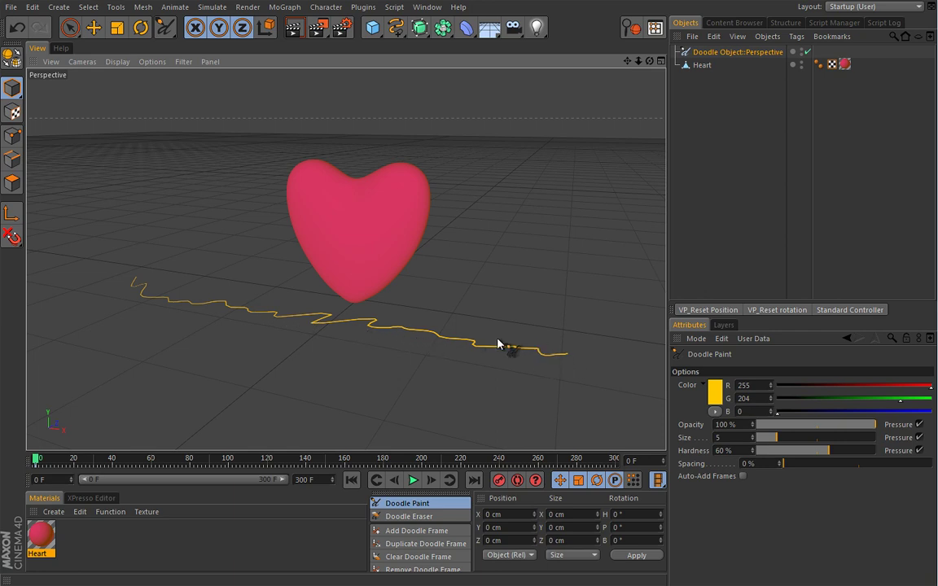
{"action": "left_click_drag", "start_coordinate": [434, 311], "coordinate": [425, 278]}
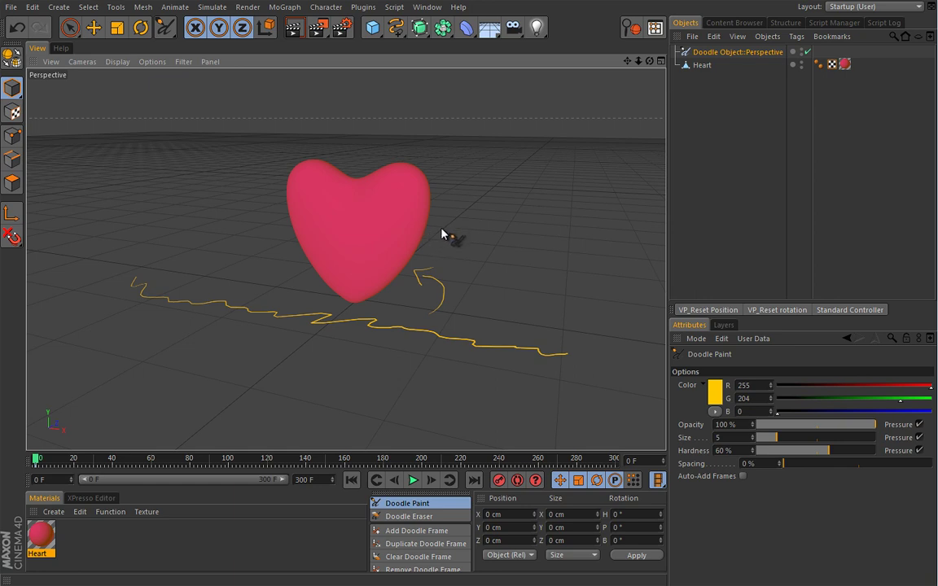
{"action": "left_click", "coordinate": [733, 52]}
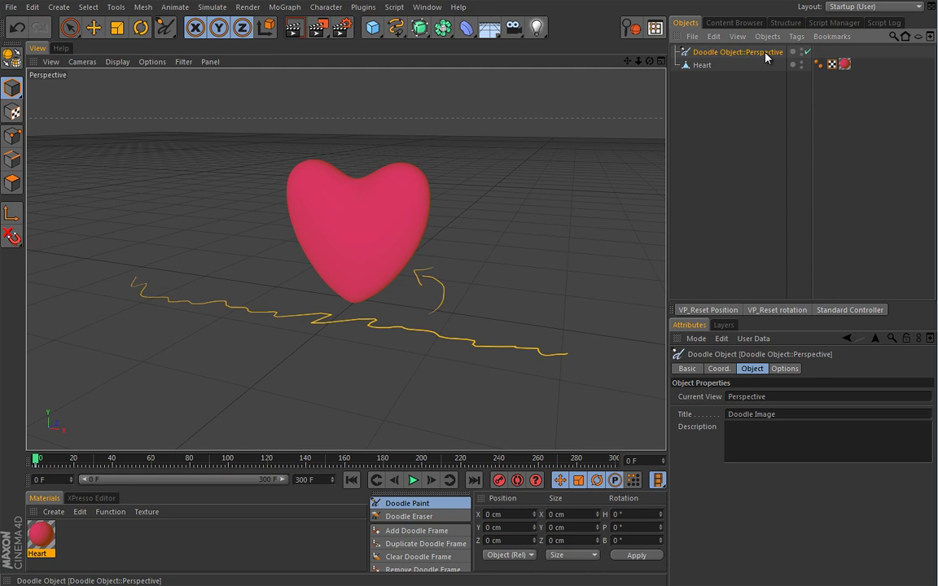
- Delete the Doodle object and return to the Move tool
{"action": "key", "text": "Delete"}
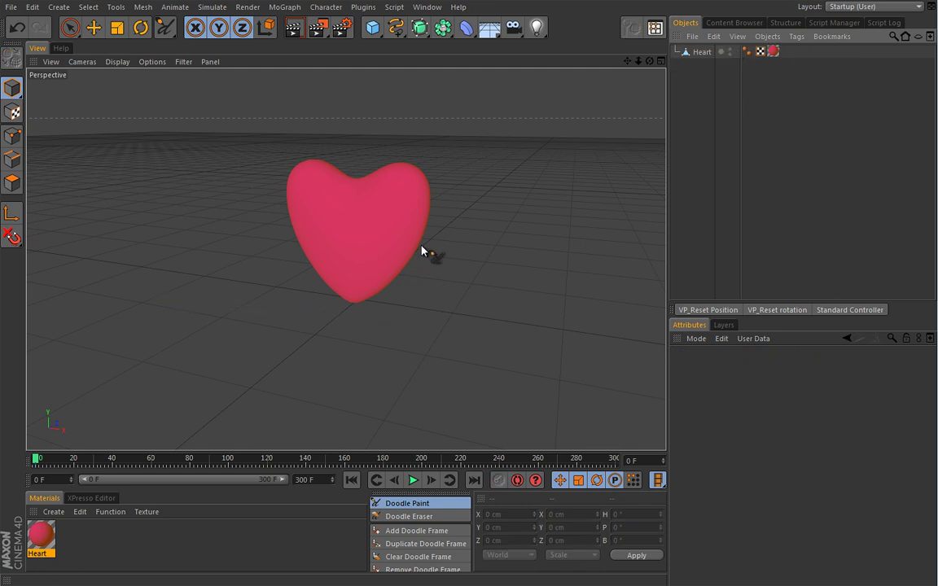
{"action": "key", "text": "e"}
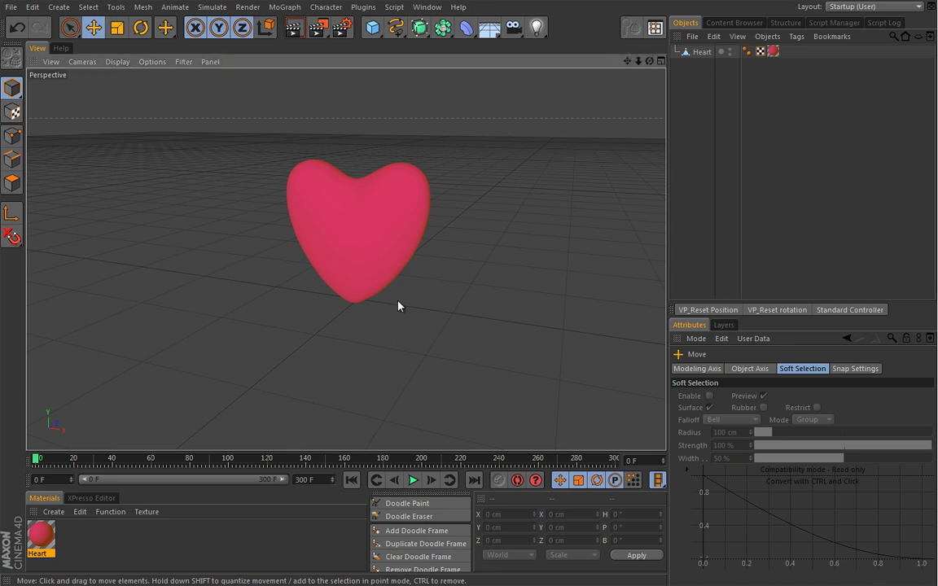
- Add a Shader effector to the Heart object
{"action": "left_click", "coordinate": [370, 240]}
{"action": "left_click", "coordinate": [284, 6]}
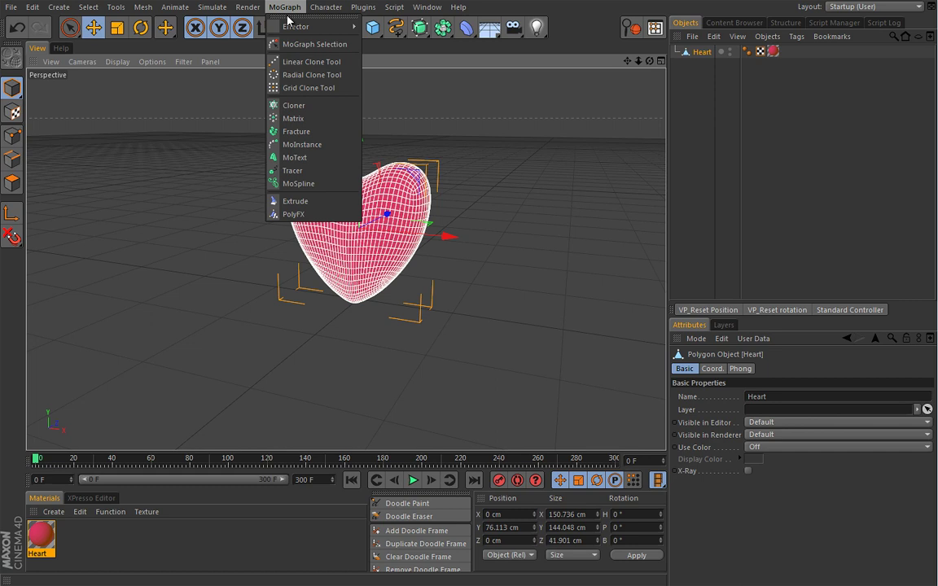
{"action": "mouse_move", "coordinate": [305, 30]}
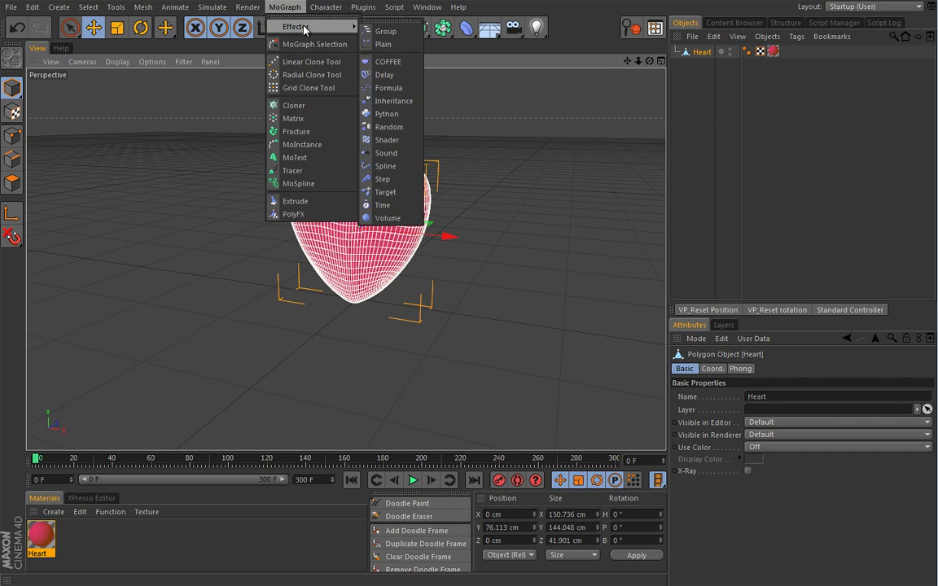
{"action": "left_click", "coordinate": [387, 140]}
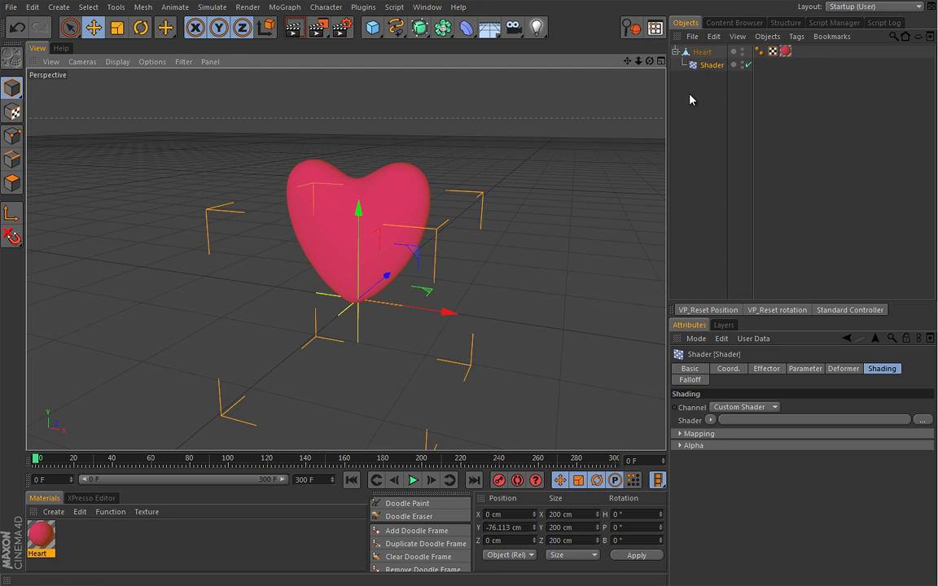
- Set the Shader effector's Deformation to Object
{"action": "left_click", "coordinate": [805, 369]}
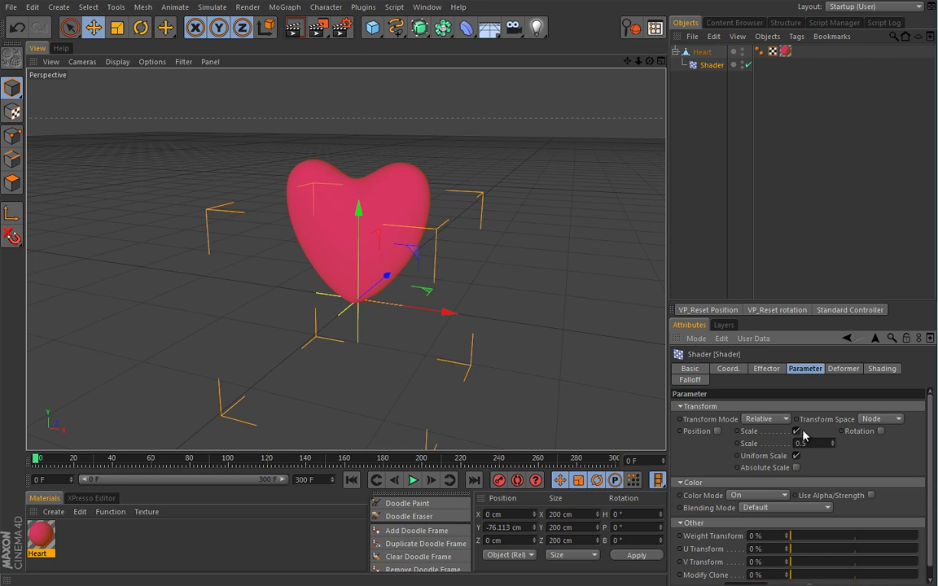
{"action": "left_click", "coordinate": [844, 368]}
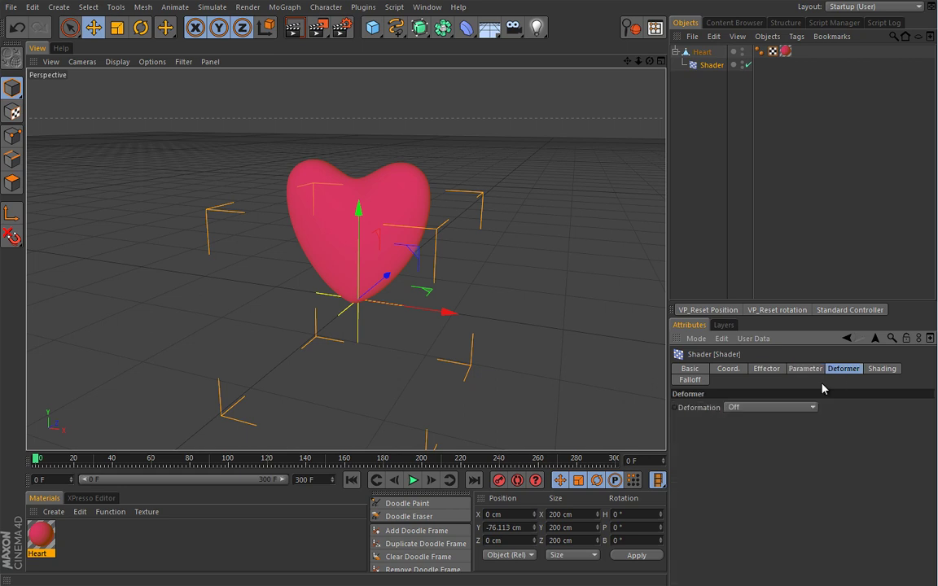
{"action": "left_click", "coordinate": [752, 408]}
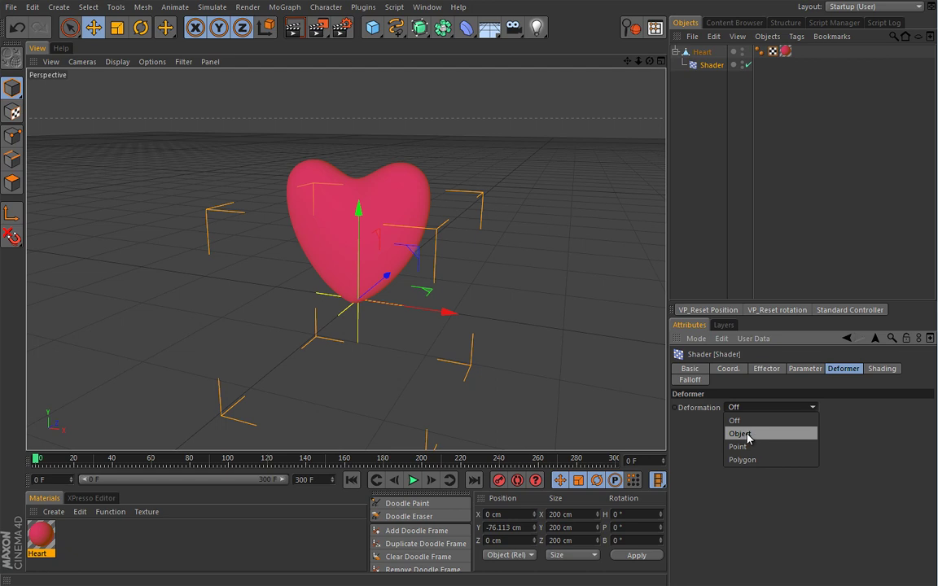
{"action": "left_click", "coordinate": [748, 436]}
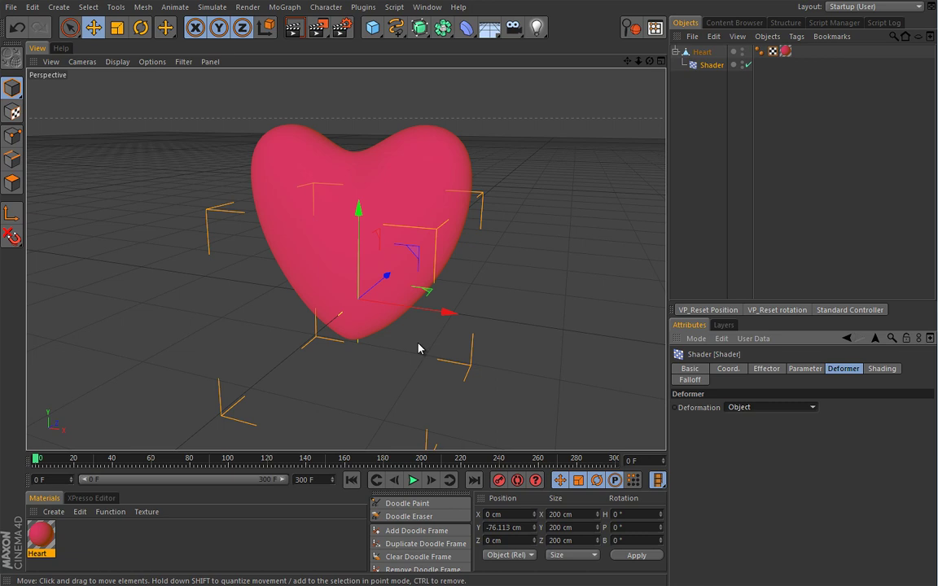
- Lower the Shader effector's uniform Scale from 0.5 to 0.3
{"action": "left_click", "coordinate": [806, 371]}
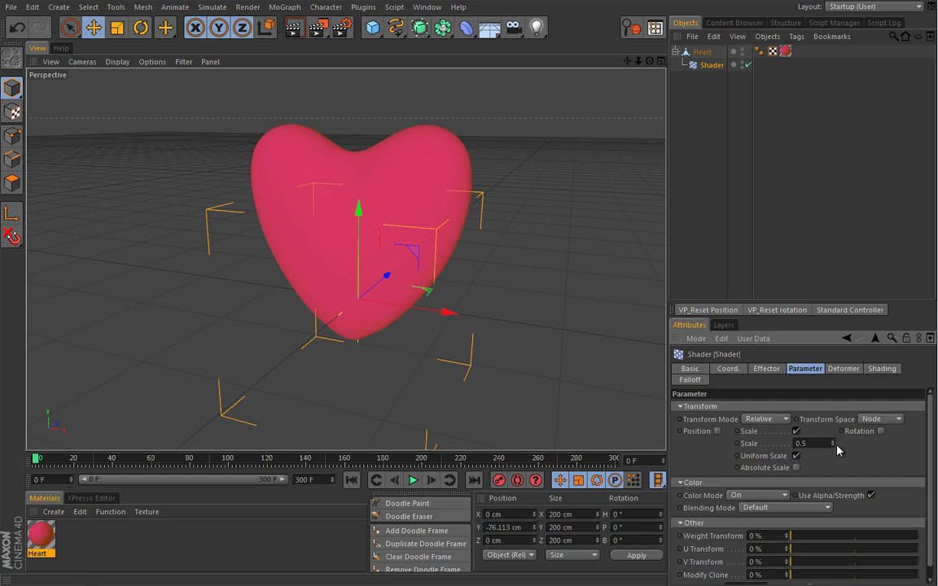
{"action": "left_click_drag", "start_coordinate": [832, 446], "coordinate": [833, 457]}
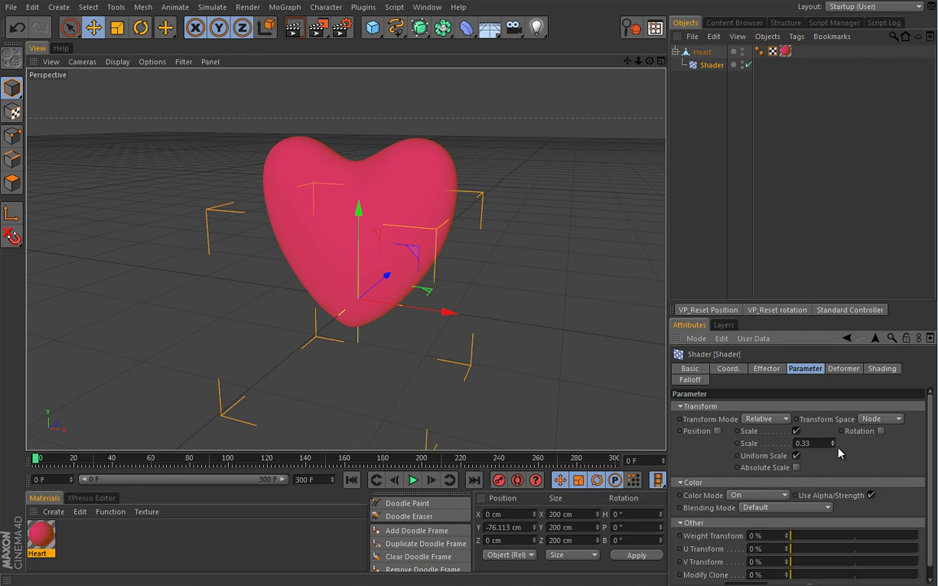
{"action": "left_click_drag", "start_coordinate": [838, 453], "coordinate": [834, 454]}
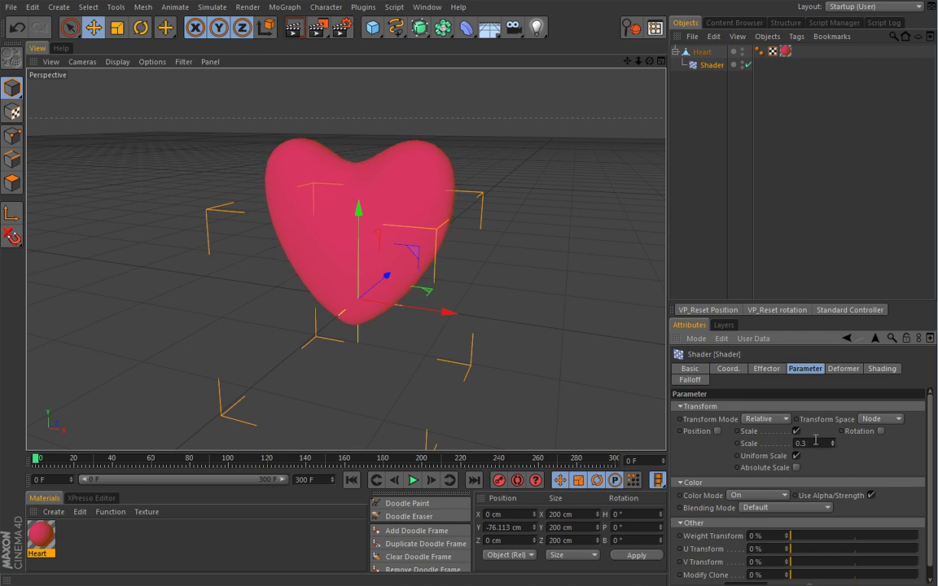
{"action": "left_click", "coordinate": [884, 371]}
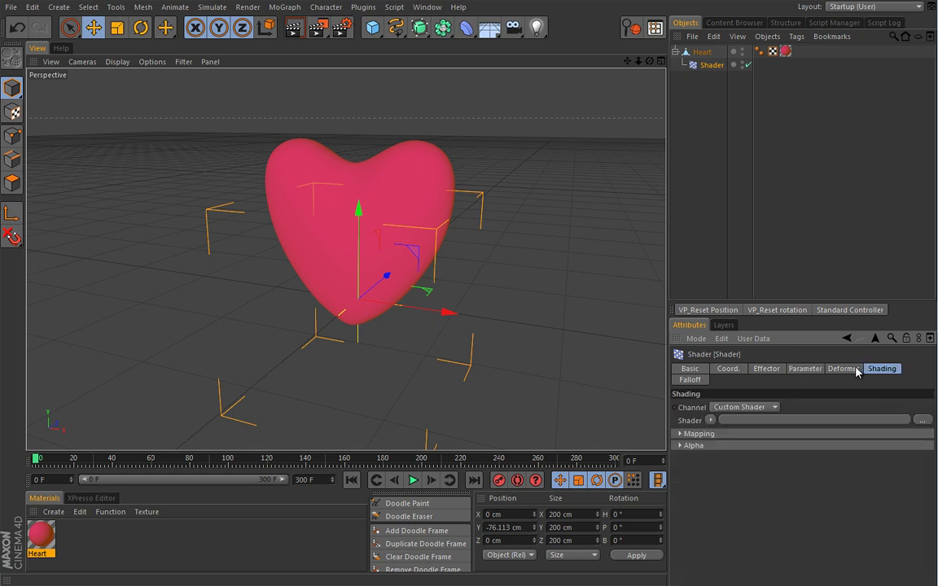
- Assign a Beat Shader to the Shader effector and view its settings
{"action": "left_click", "coordinate": [711, 420]}
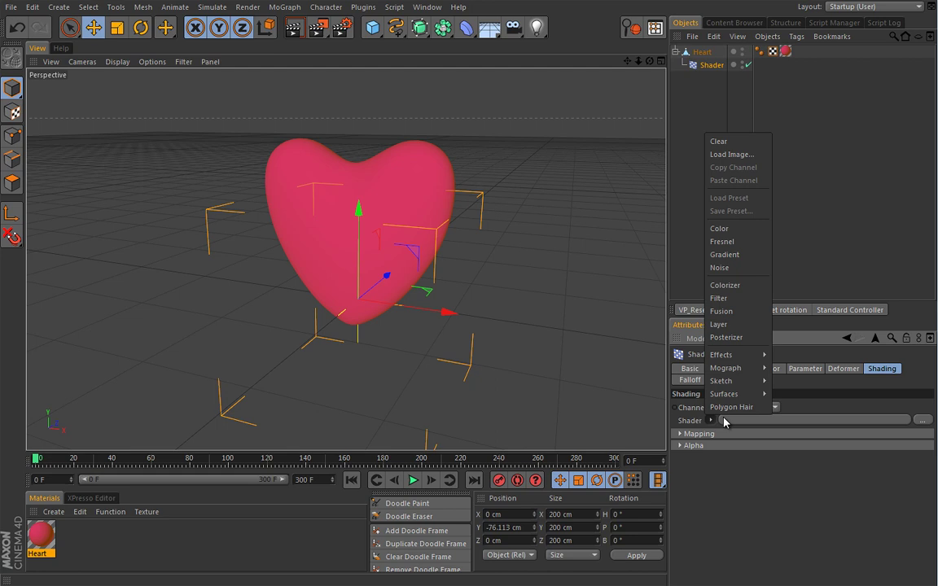
{"action": "mouse_move", "coordinate": [754, 376]}
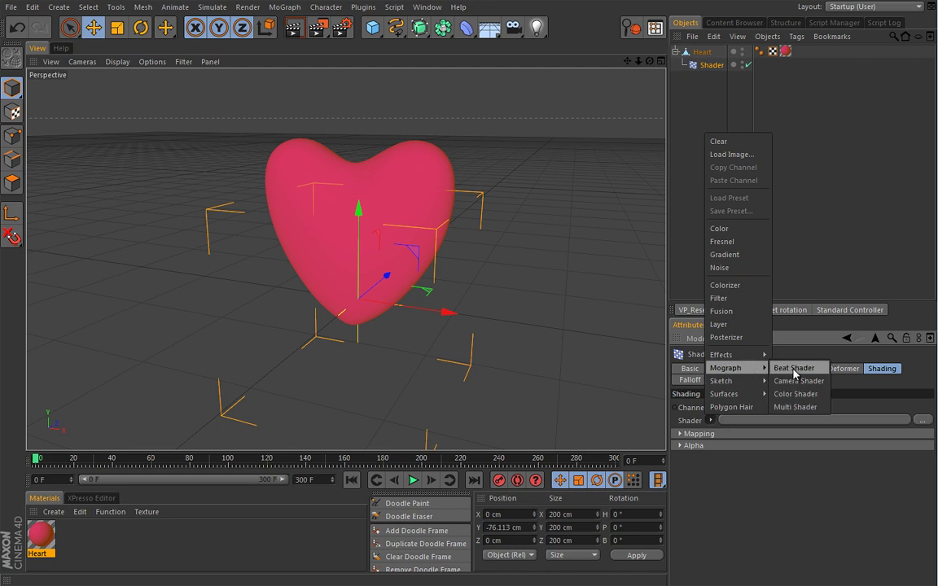
{"action": "left_click", "coordinate": [794, 368]}
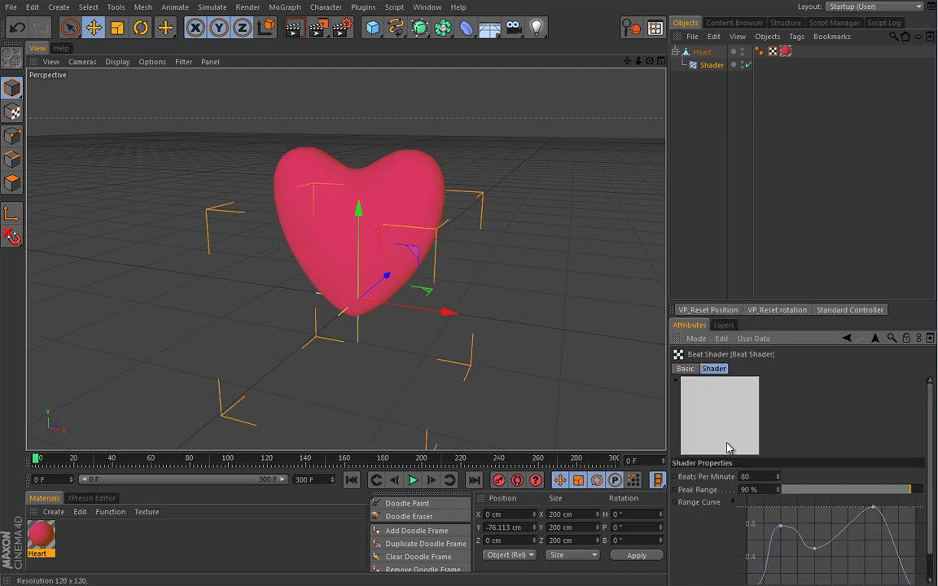
{"action": "left_click", "coordinate": [758, 419]}
{"action": "scroll", "coordinate": [930, 400], "scroll_direction": "down", "scroll_amount": 2}
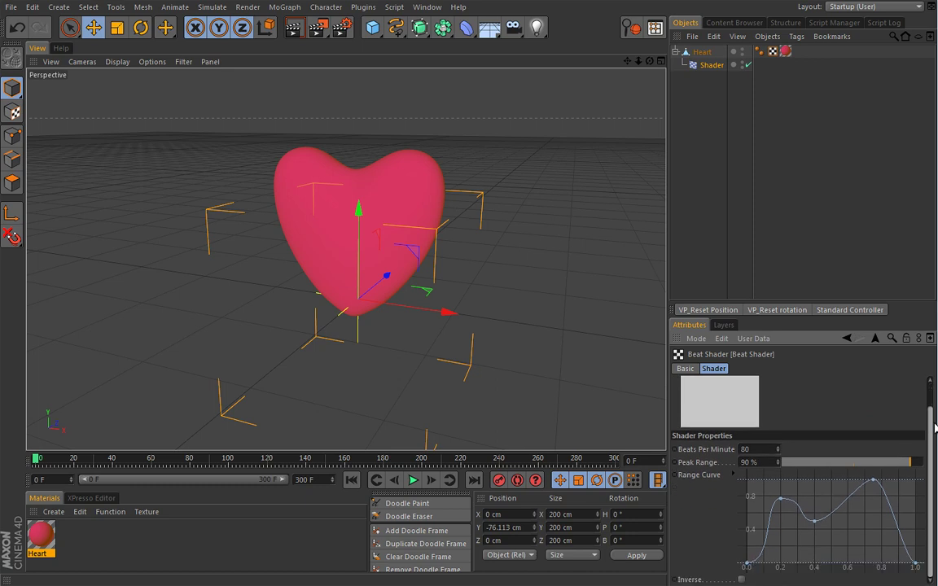
- Play the pulsing heart, then reopen the Beat Shader settings (80 BPM, 90% peak range)
{"action": "left_click", "coordinate": [414, 480]}
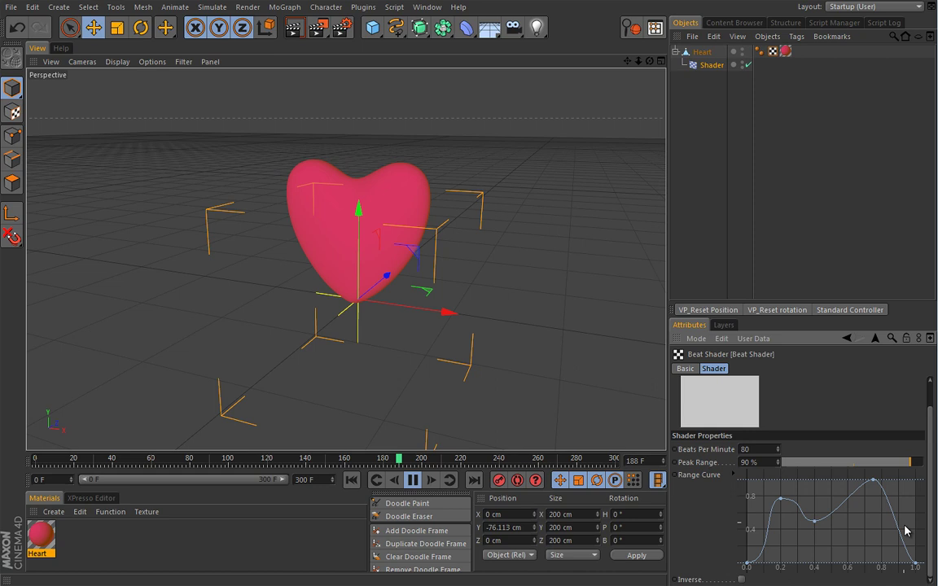
{"action": "left_click", "coordinate": [848, 337]}
{"action": "left_click", "coordinate": [806, 369]}
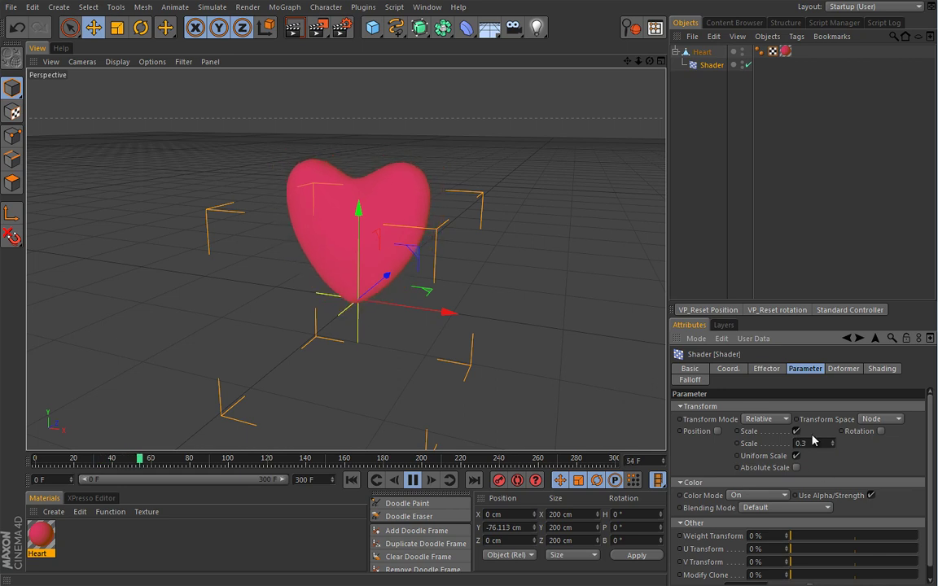
{"action": "left_click", "coordinate": [879, 369]}
{"action": "left_click", "coordinate": [766, 421]}
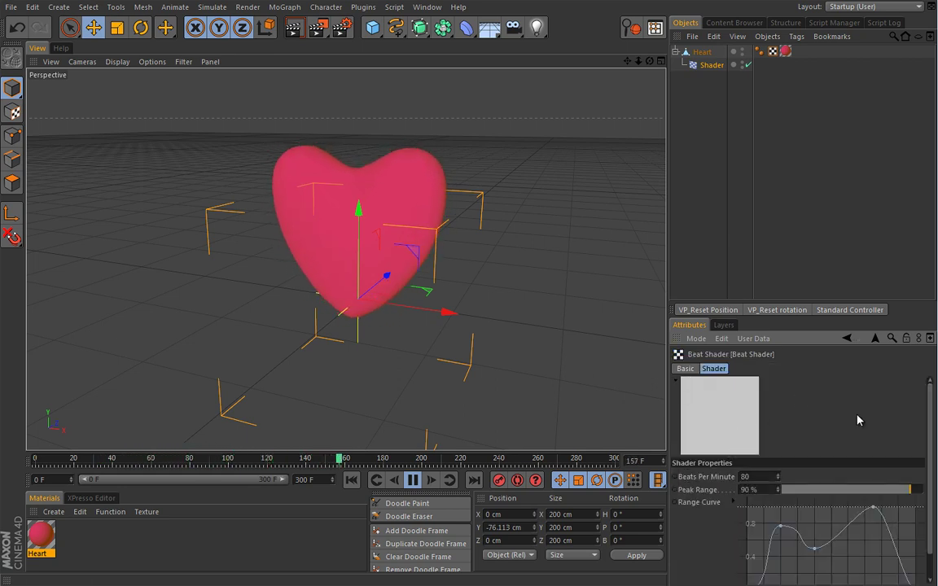
{"action": "scroll", "coordinate": [928, 421], "scroll_direction": "down", "scroll_amount": 2}
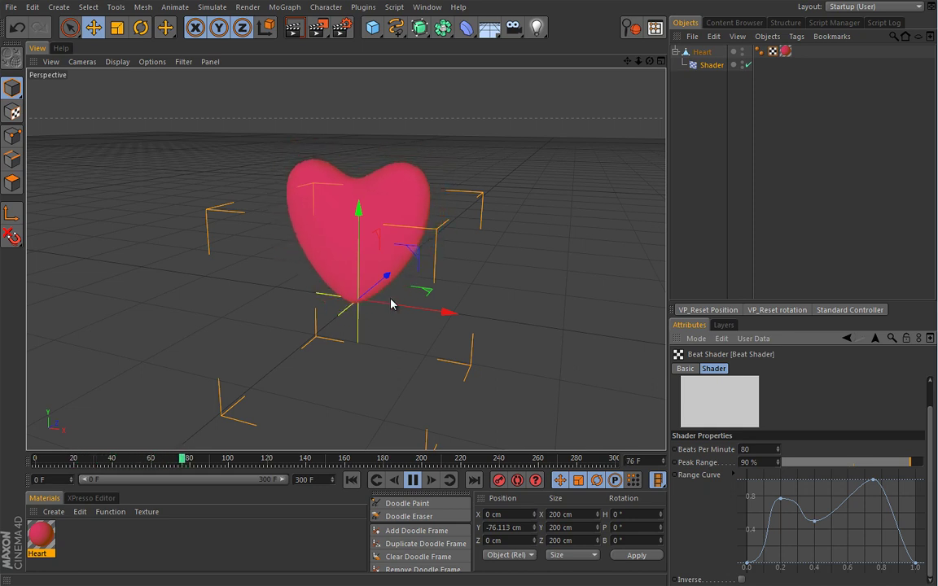
- Reset the Range Curve, pull its end point to 0, and add peaks near 0.2 and 0.7
{"action": "right_click", "coordinate": [828, 498]}
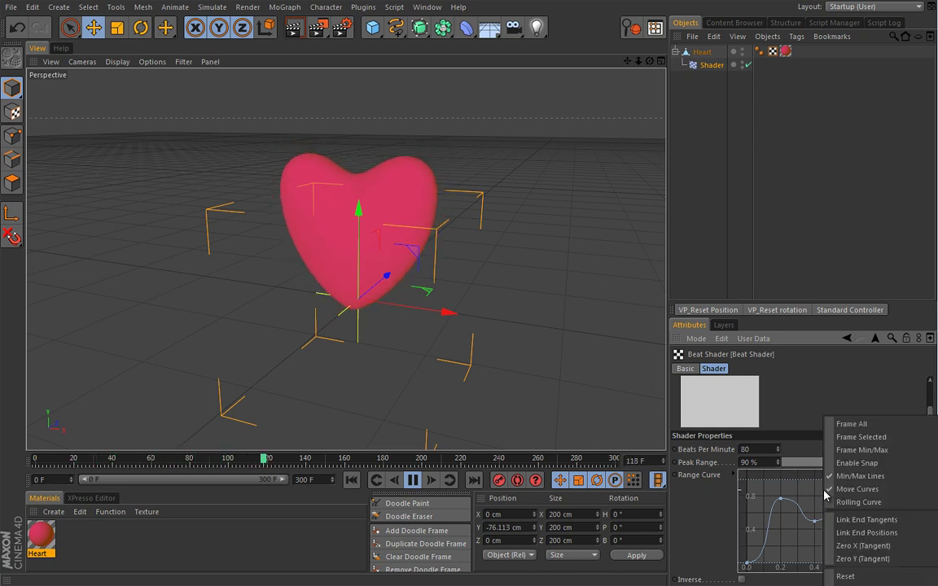
{"action": "left_click", "coordinate": [861, 576]}
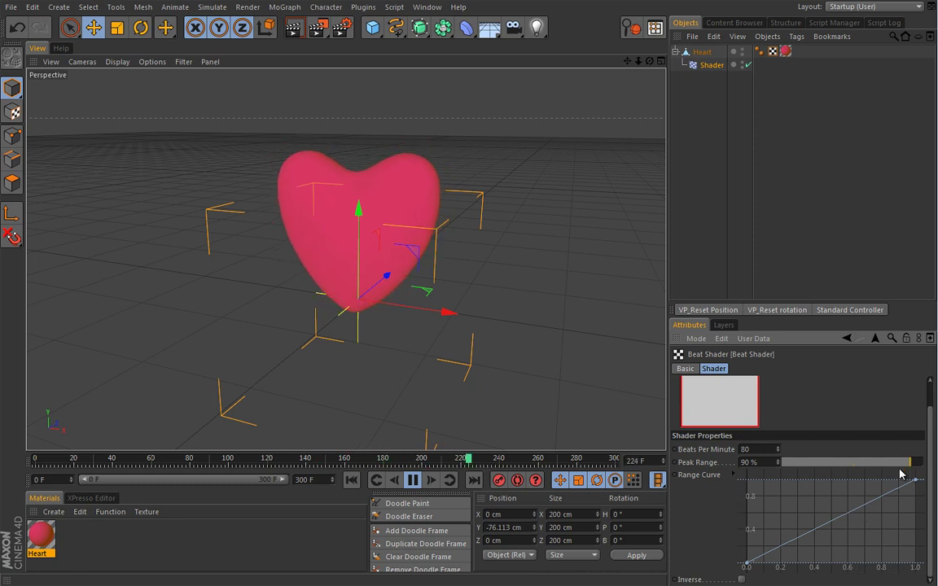
{"action": "left_click_drag", "start_coordinate": [916, 481], "coordinate": [922, 574]}
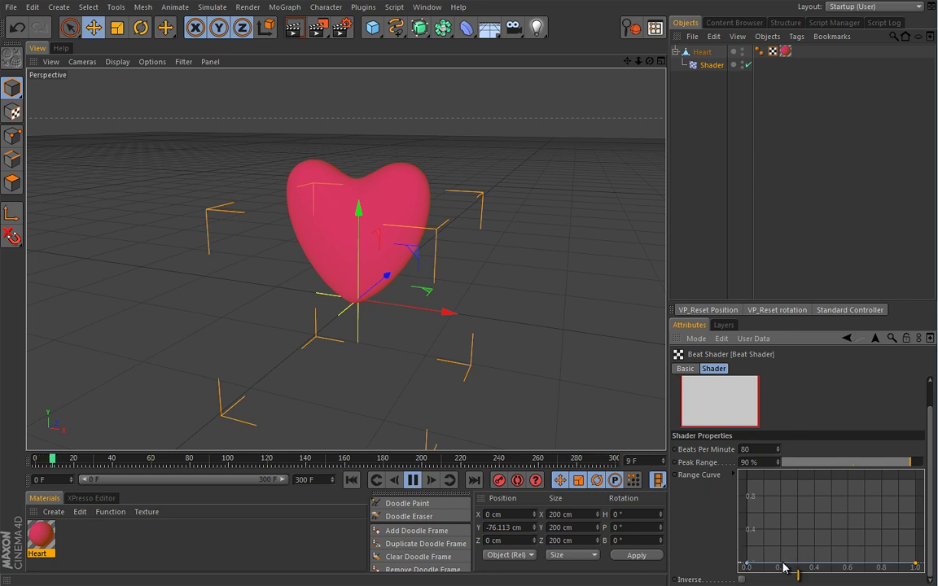
{"action": "left_click_drag", "start_coordinate": [783, 567], "coordinate": [782, 533]}
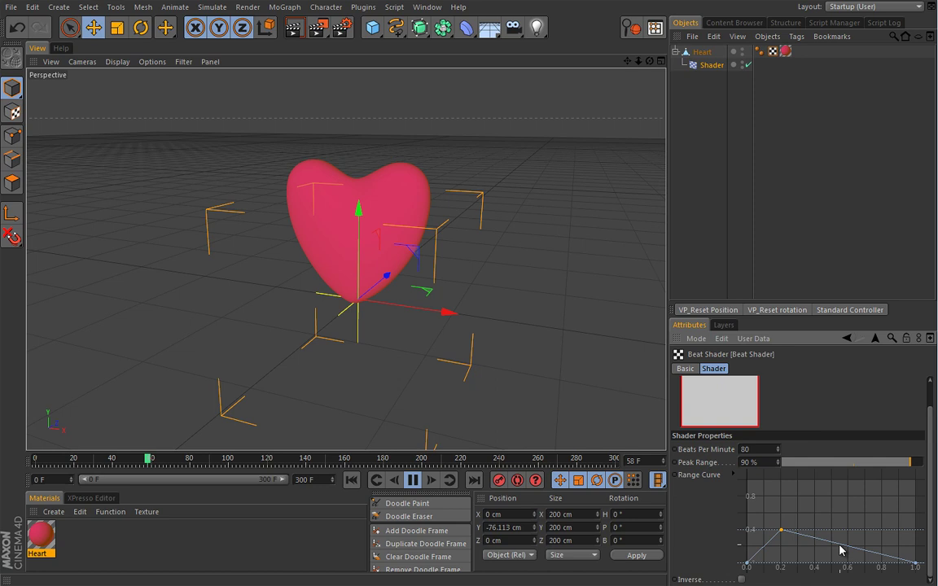
{"action": "left_click_drag", "start_coordinate": [848, 551], "coordinate": [866, 498]}
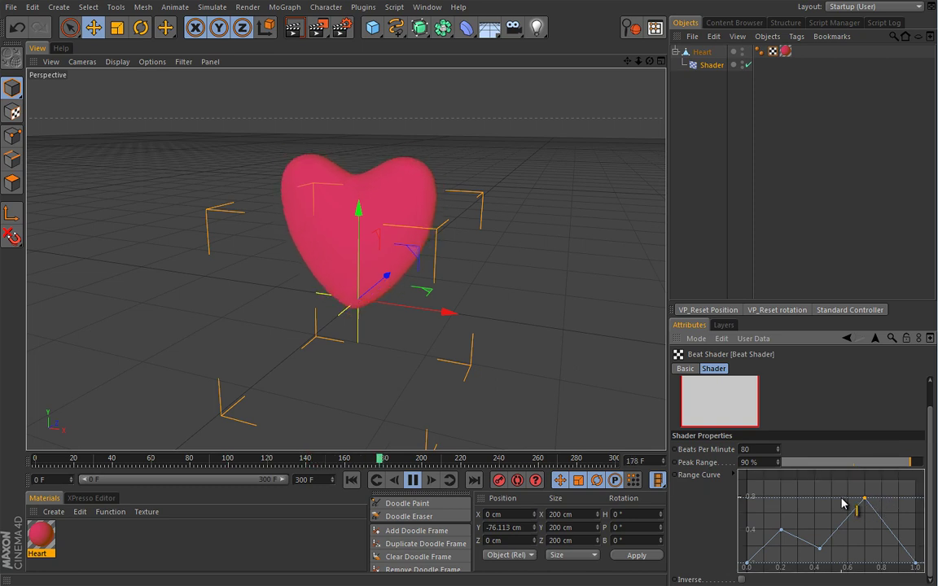
{"action": "left_click_drag", "start_coordinate": [841, 499], "coordinate": [844, 505]}
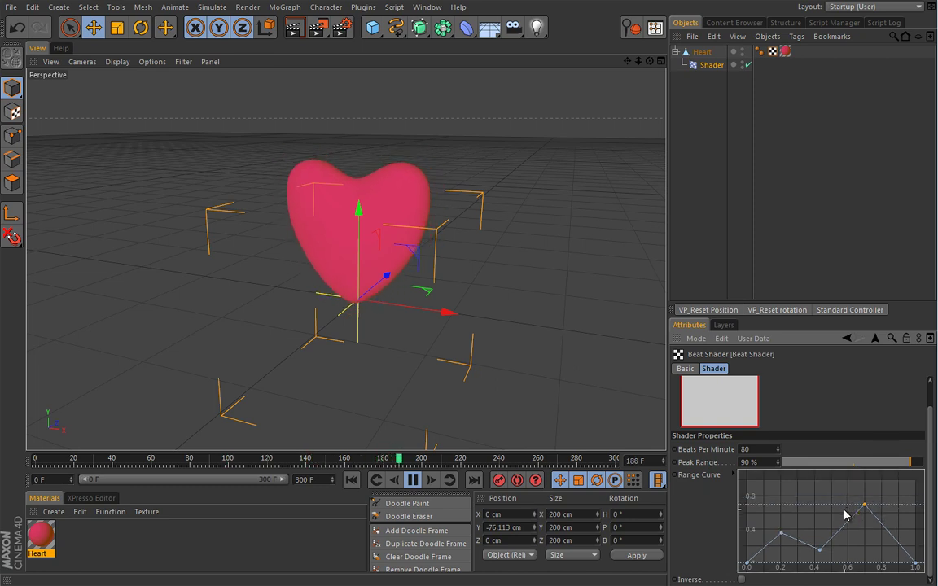
- Adjust the curve options, lower the tall peak to about 0.5, and replay the animation
{"action": "right_click", "coordinate": [821, 515]}
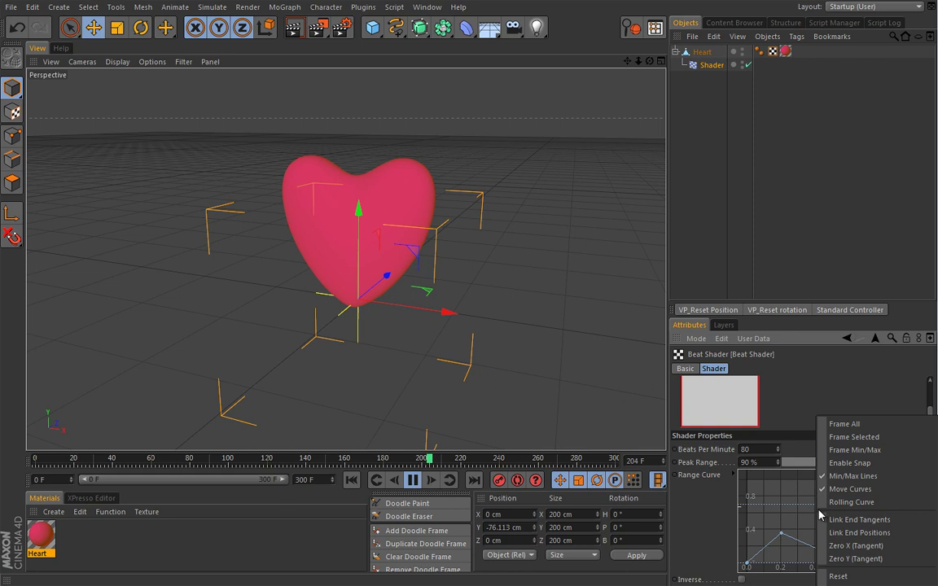
{"action": "left_click", "coordinate": [835, 581]}
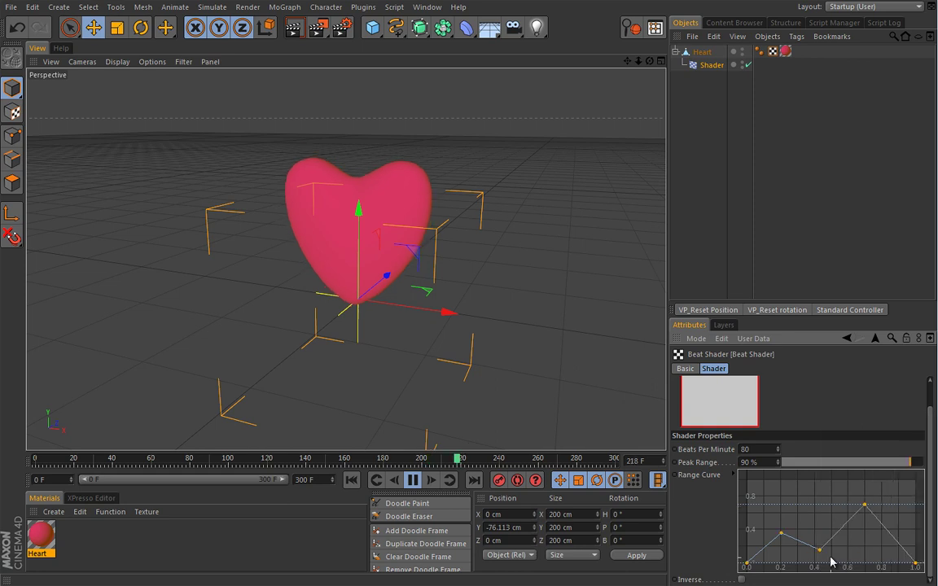
{"action": "right_click", "coordinate": [790, 489]}
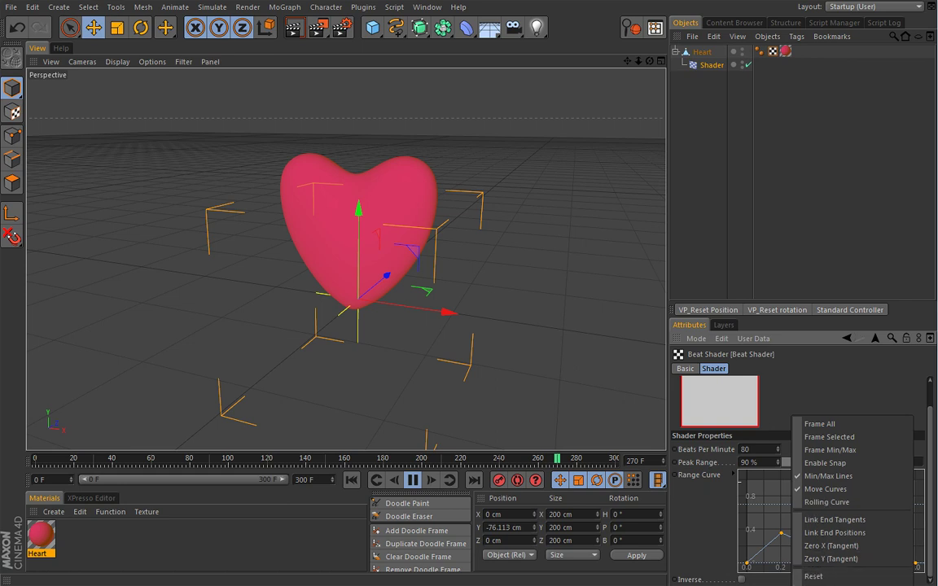
{"action": "key", "text": "Escape"}
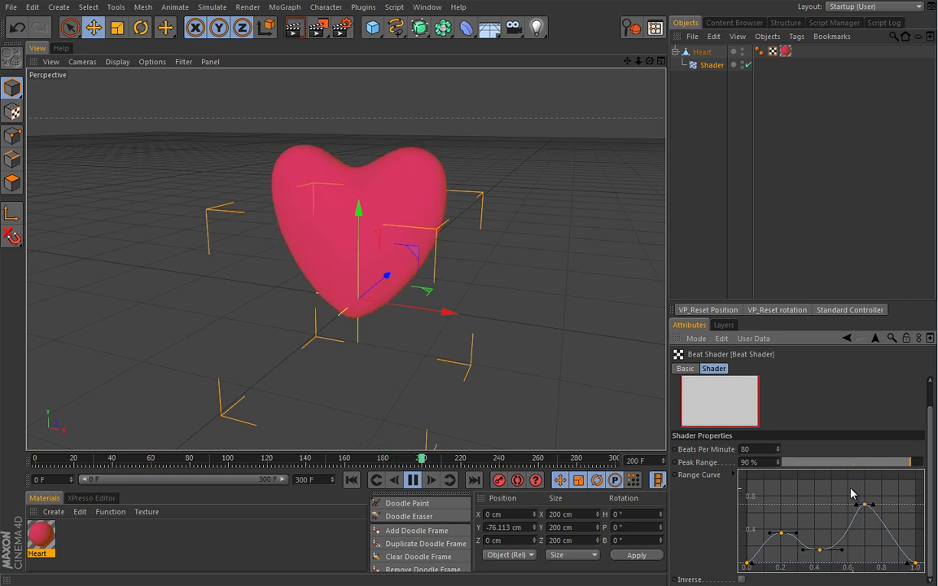
{"action": "left_click", "coordinate": [412, 481]}
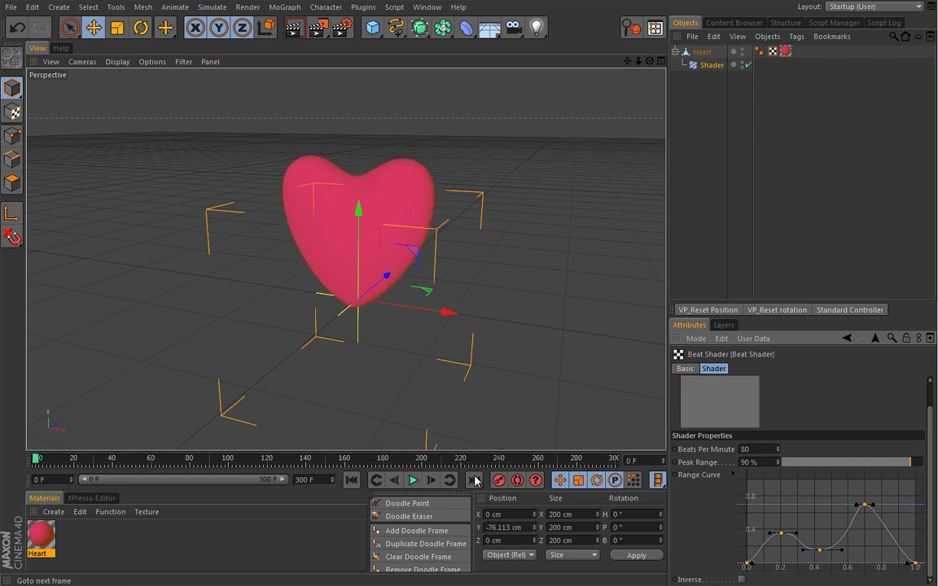
{"action": "left_click", "coordinate": [864, 505]}
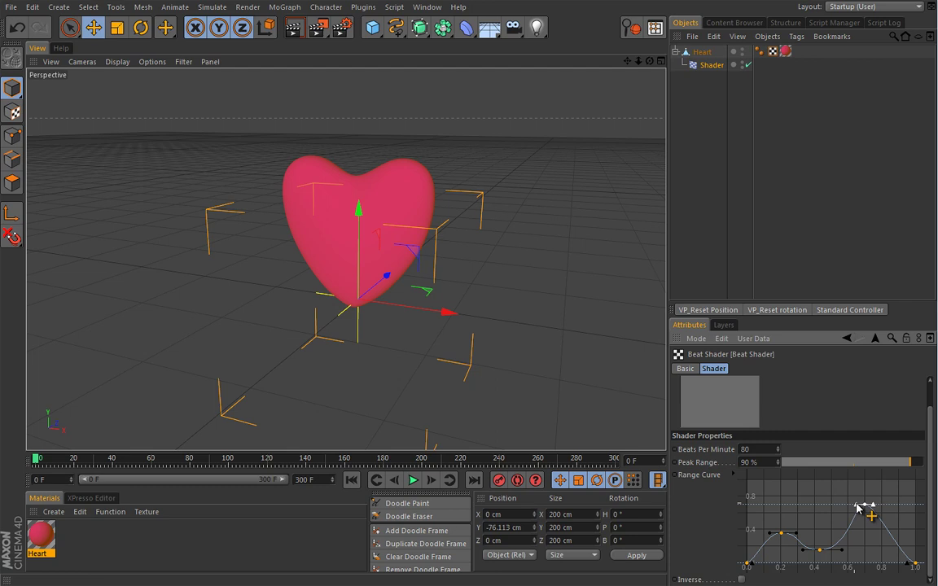
{"action": "left_click_drag", "start_coordinate": [864, 506], "coordinate": [863, 516]}
{"action": "key", "text": "F8"}
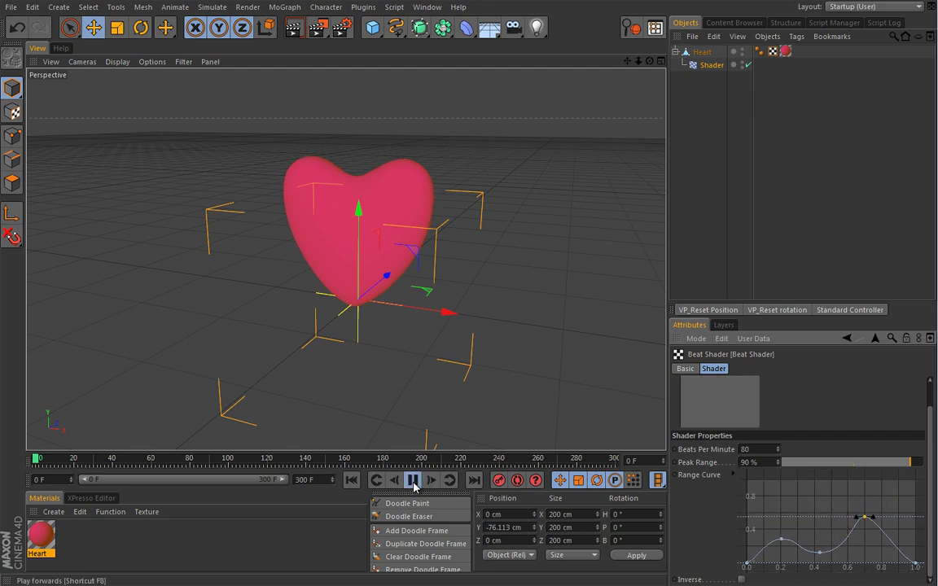
- Reduce the Shader effector's uniform Scale from 0.3 to 0.2
{"action": "left_click", "coordinate": [847, 338]}
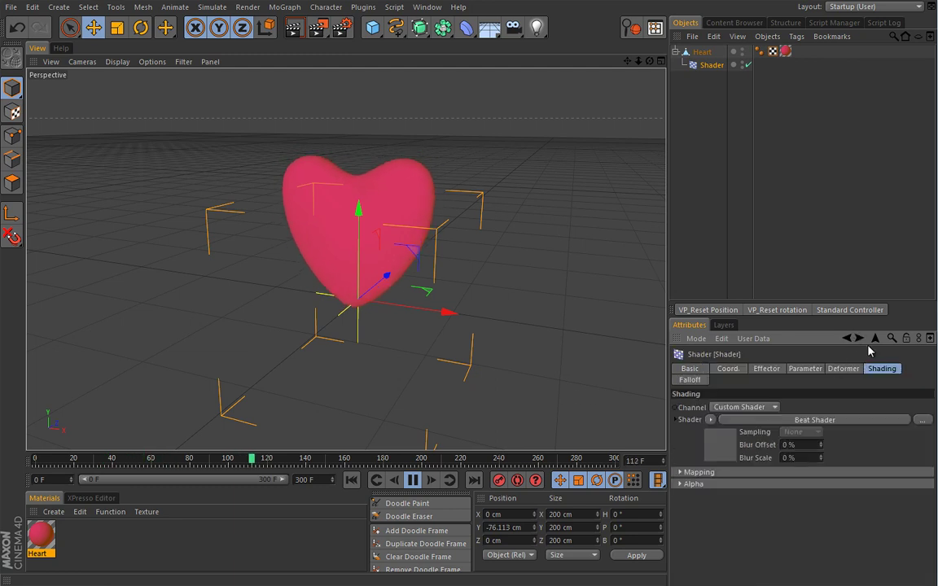
{"action": "left_click", "coordinate": [805, 369]}
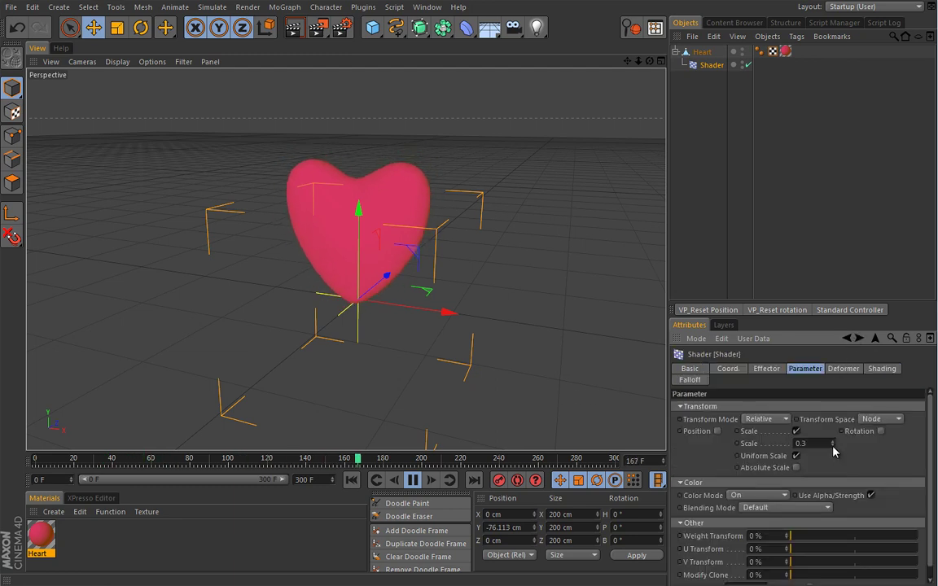
{"action": "left_click_drag", "start_coordinate": [832, 443], "coordinate": [837, 453]}
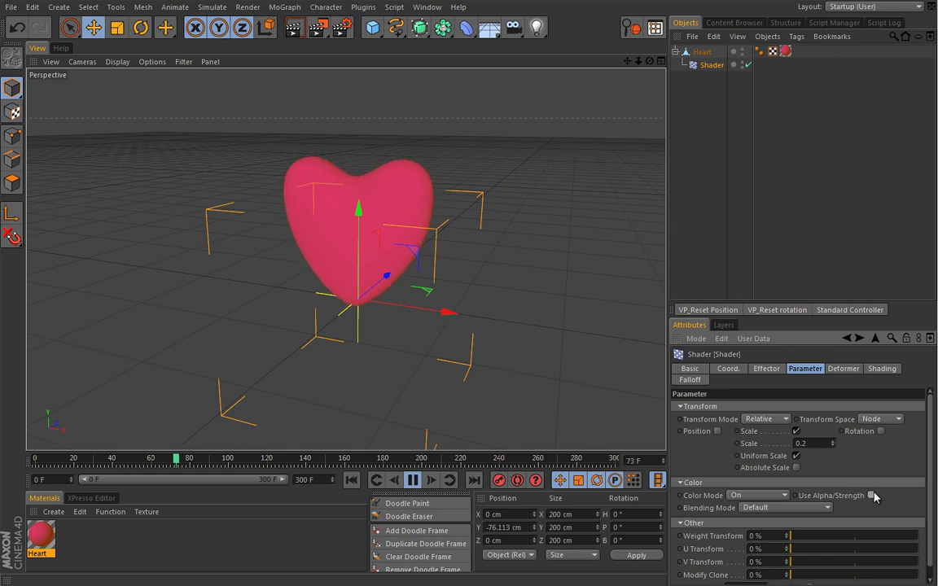
- Rewind and preview the subtler heart pulse, ending back at frame 0
{"action": "left_click", "coordinate": [412, 480]}
{"action": "left_click", "coordinate": [357, 482]}
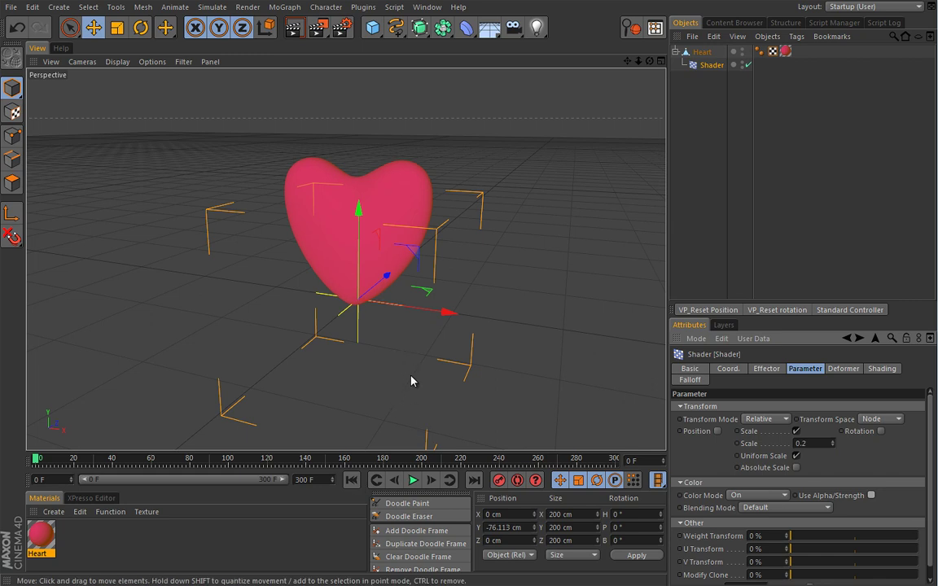
{"action": "left_click", "coordinate": [413, 480]}
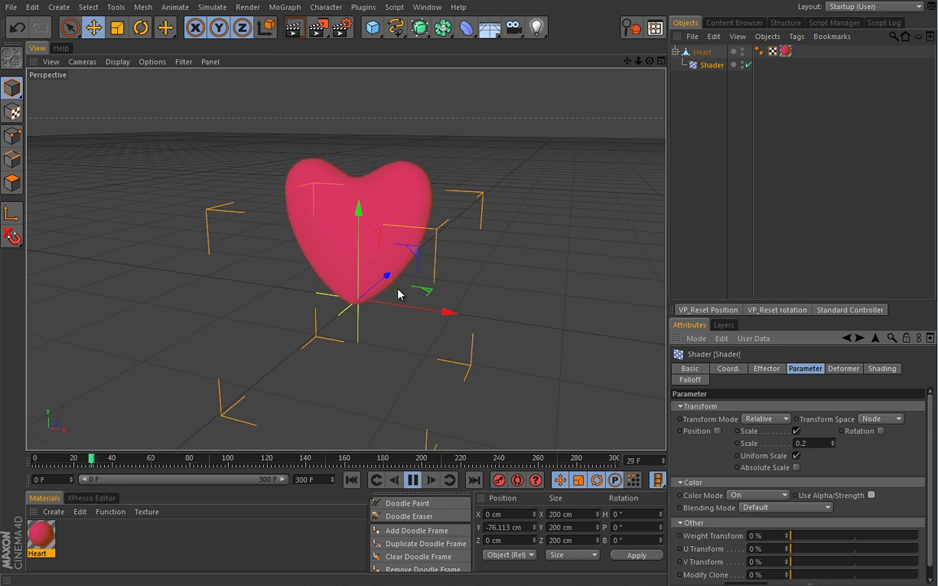
{"action": "left_click", "coordinate": [412, 480]}
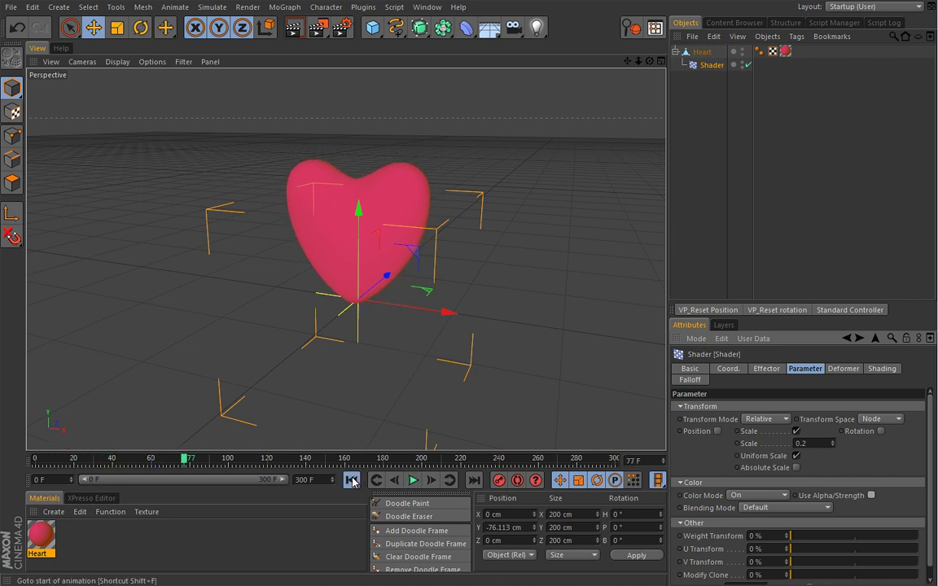
{"action": "left_click", "coordinate": [370, 481]}
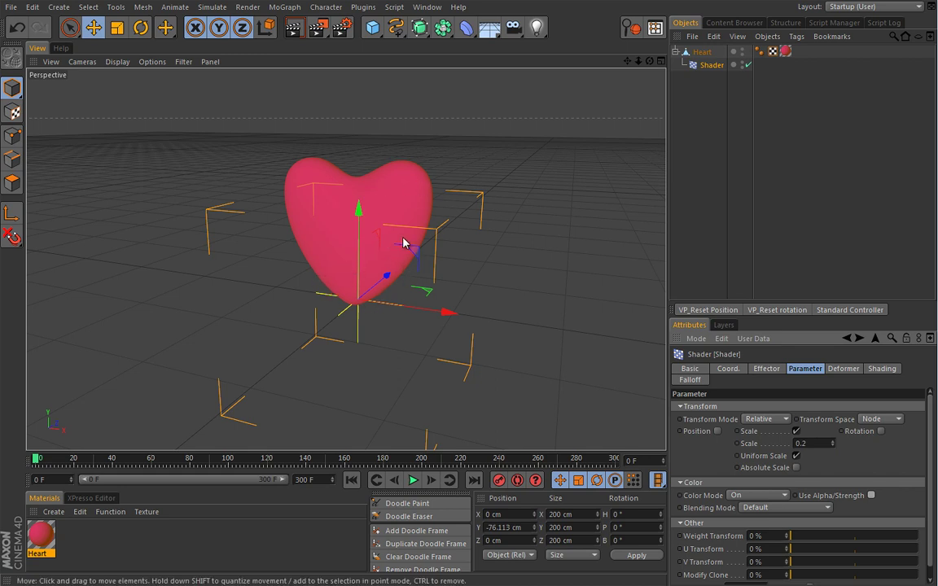
- Add a PolyFX object and parent it under Heart
{"action": "left_click", "coordinate": [291, 8]}
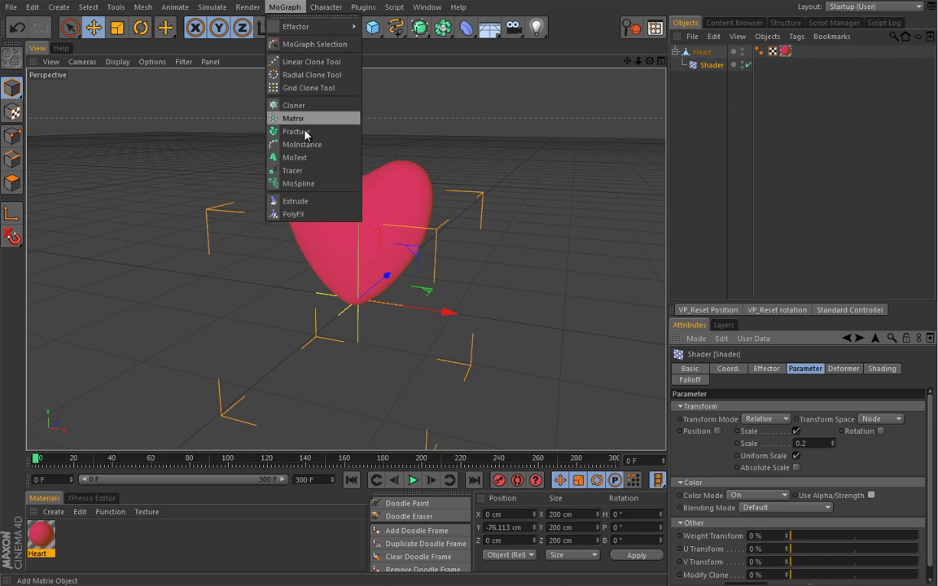
{"action": "left_click", "coordinate": [293, 214]}
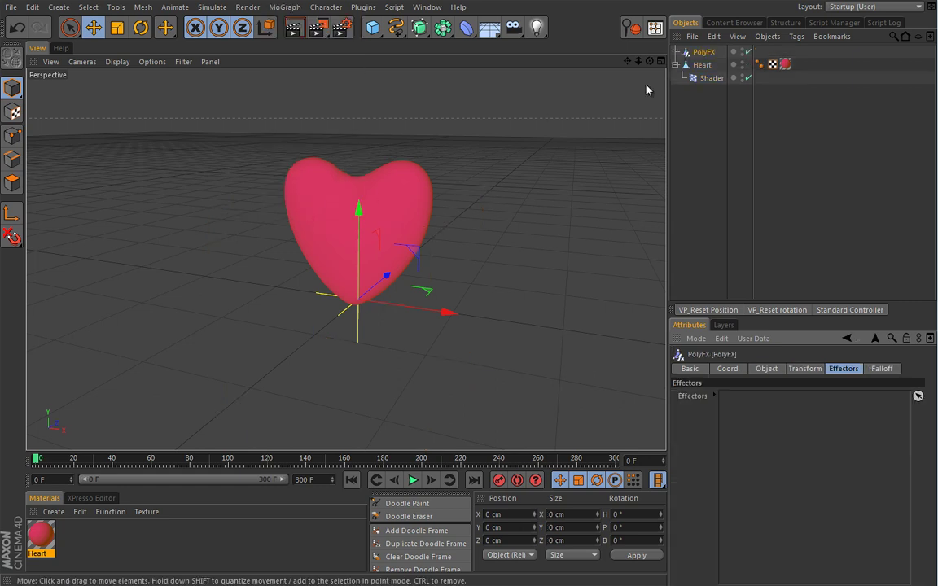
{"action": "mouse_move", "coordinate": [701, 53]}
{"action": "left_mouse_down"}
{"action": "mouse_move", "coordinate": [712, 73]}
{"action": "mouse_move", "coordinate": [700, 74]}
{"action": "left_mouse_up"}
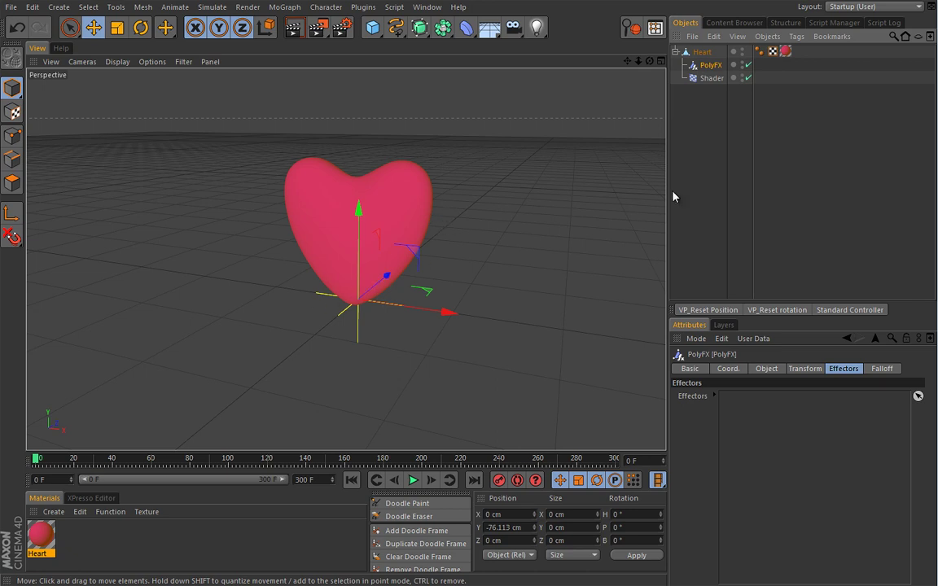
- Review the PolyFX Falloff, Transform, Object and Effectors settings
{"action": "left_click", "coordinate": [883, 370]}
{"action": "left_click", "coordinate": [848, 372]}
{"action": "left_click", "coordinate": [799, 371]}
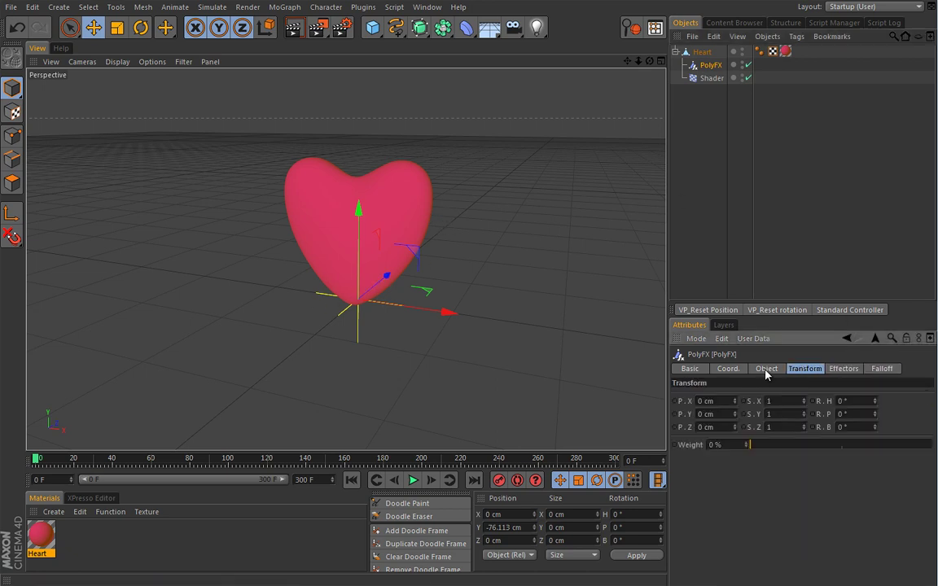
{"action": "left_click", "coordinate": [765, 370]}
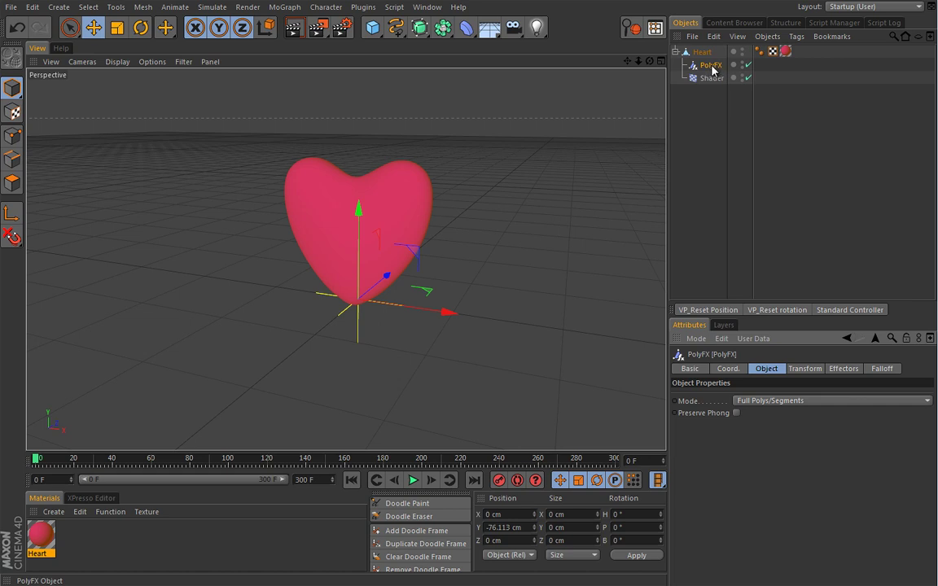
{"action": "left_click", "coordinate": [847, 371]}
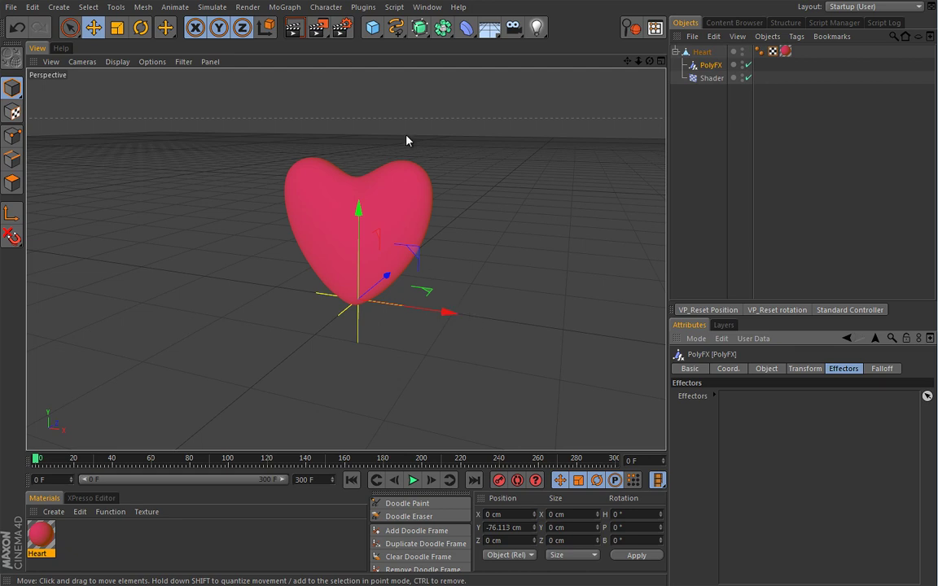
- Create a Text object, hide Heart, and clear the placeholder word 'Text'
{"action": "mouse_move", "coordinate": [396, 27]}
{"action": "left_mouse_down"}
{"action": "mouse_move", "coordinate": [411, 97]}
{"action": "mouse_move", "coordinate": [440, 140]}
{"action": "left_mouse_up"}
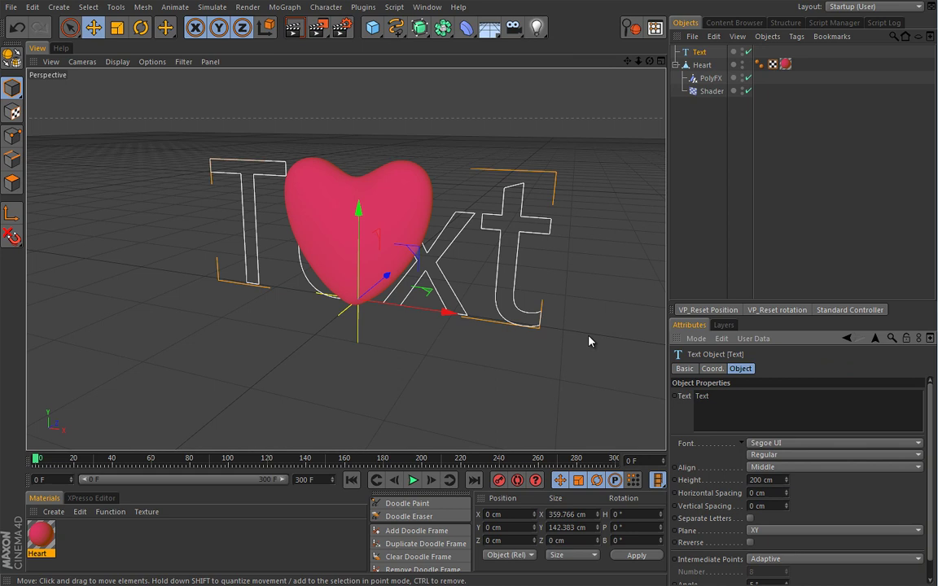
{"action": "scroll", "coordinate": [481, 339], "scroll_direction": "down", "scroll_amount": 5}
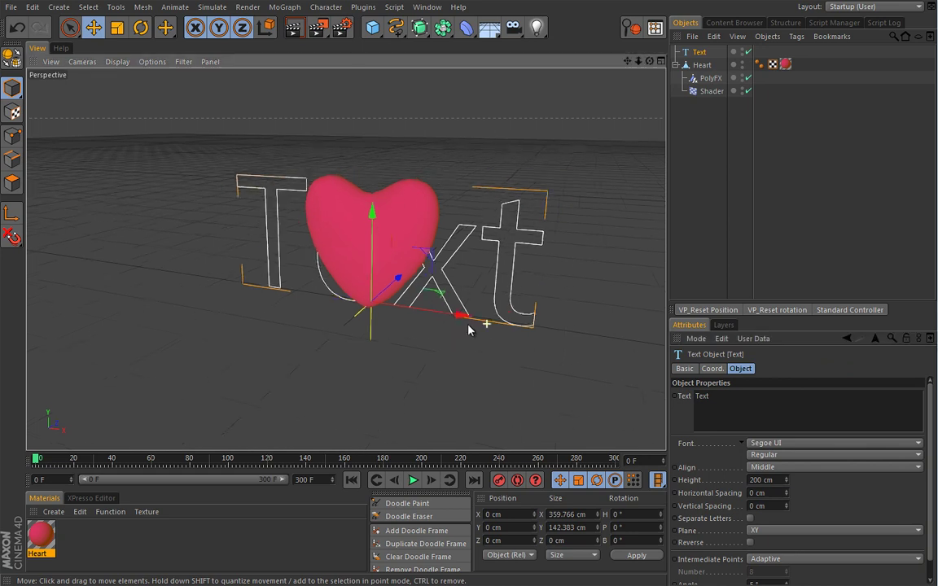
{"action": "left_click", "coordinate": [742, 64]}
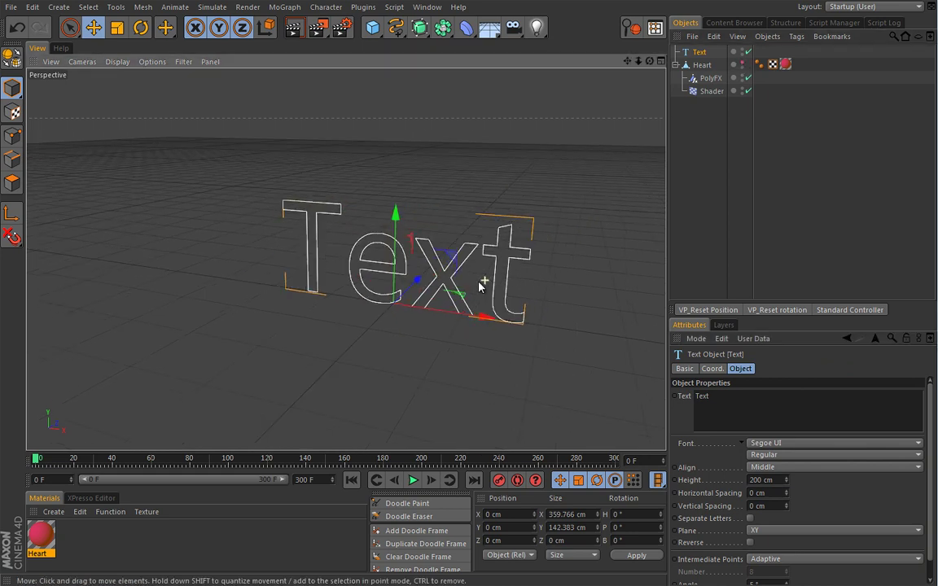
{"action": "scroll", "coordinate": [452, 277], "scroll_direction": "down", "scroll_amount": 1}
{"action": "double_click", "coordinate": [732, 398]}
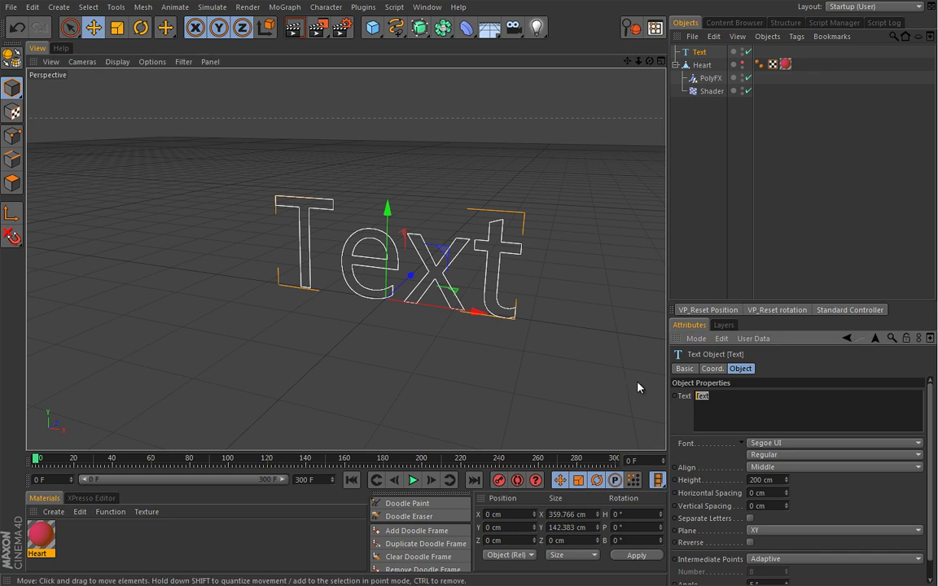
{"action": "key", "text": "BackSpace"}
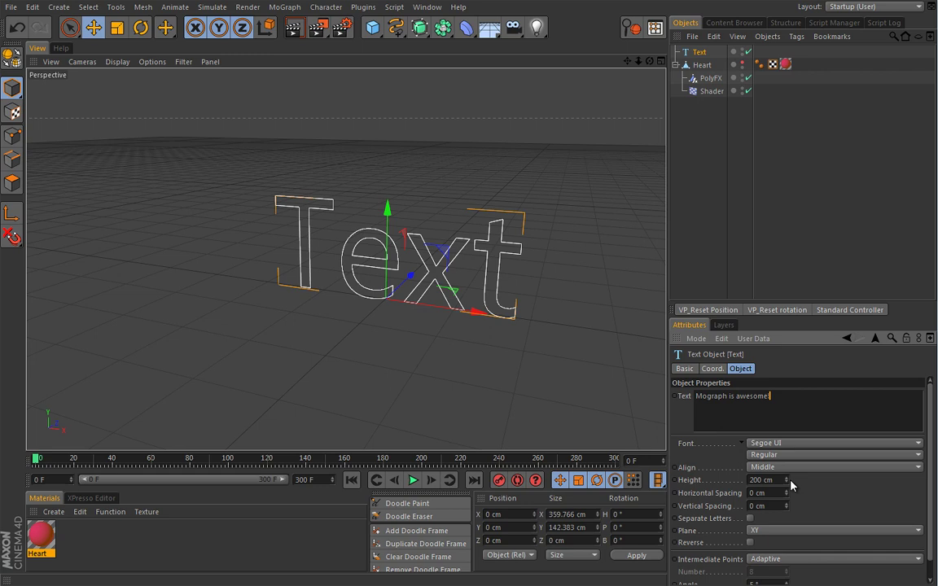
- Set the text Height to 50 cm and font to Showcard Gothic, with Heart hidden
{"action": "left_click_drag", "start_coordinate": [789, 485], "coordinate": [787, 572]}
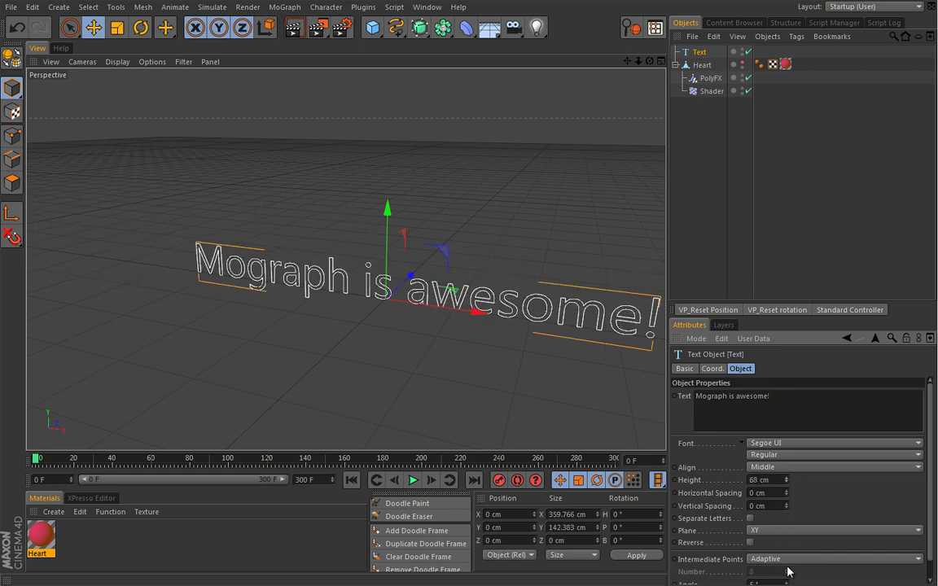
{"action": "left_click", "coordinate": [742, 62]}
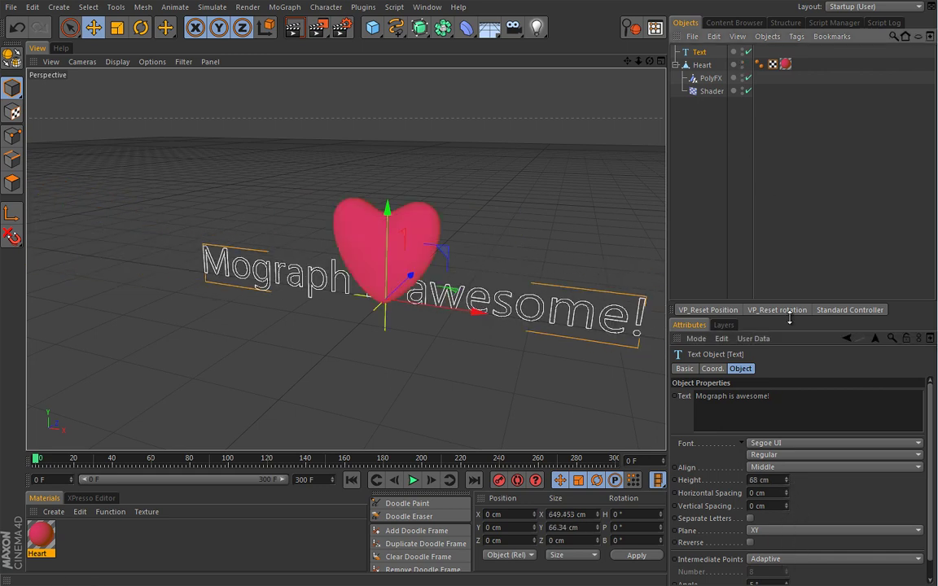
{"action": "mouse_move", "coordinate": [787, 485]}
{"action": "left_mouse_down"}
{"action": "mouse_move", "coordinate": [791, 493]}
{"action": "mouse_move", "coordinate": [785, 488]}
{"action": "left_mouse_up"}
{"action": "double_click", "coordinate": [777, 485]}
{"action": "type", "text": "50"}
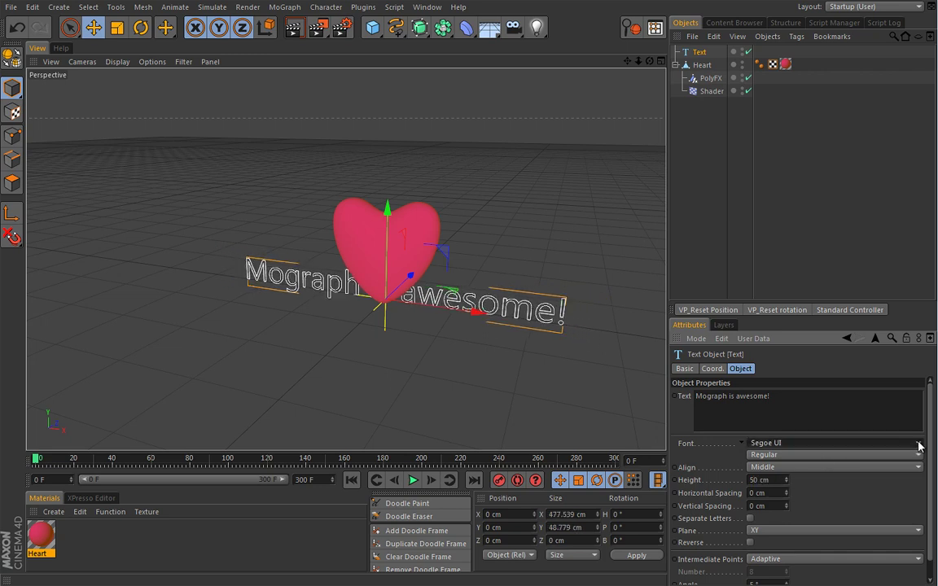
{"action": "left_click", "coordinate": [917, 443]}
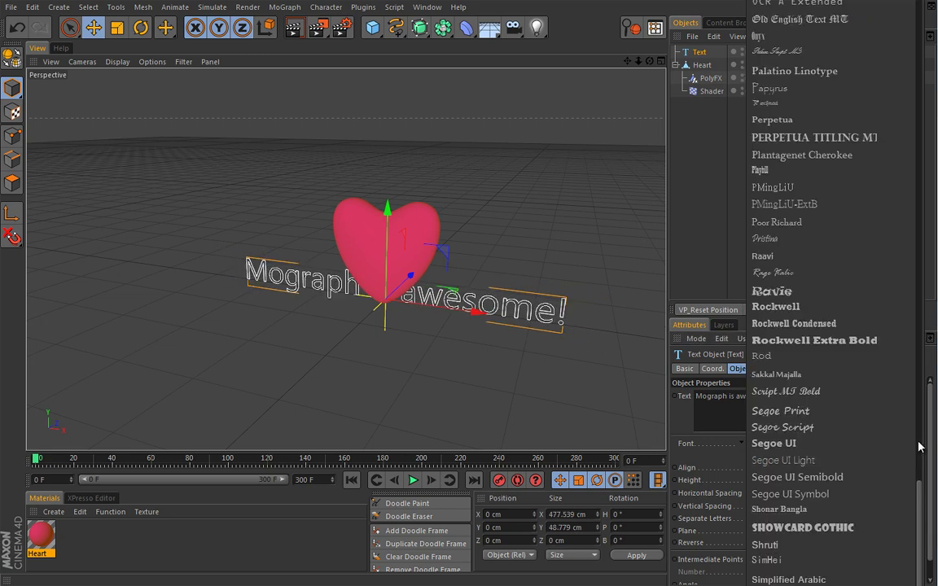
{"action": "left_click", "coordinate": [851, 528]}
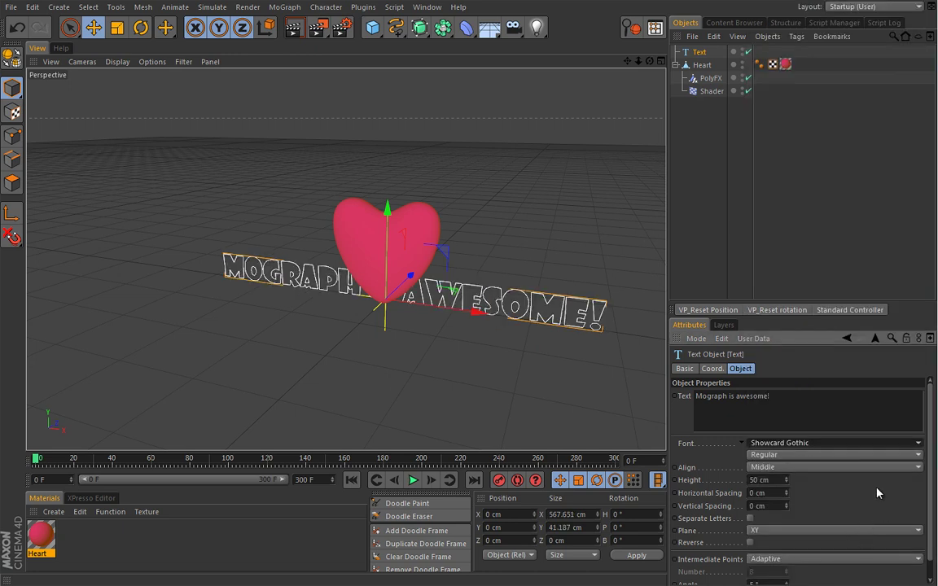
{"action": "left_click", "coordinate": [741, 64]}
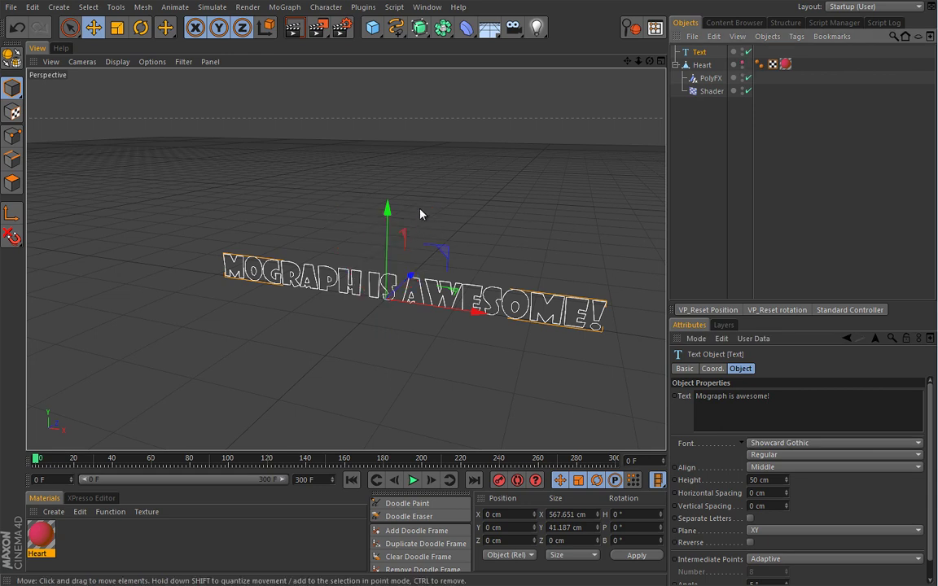
{"action": "middle_click_drag", "start_coordinate": [420, 214], "coordinate": [383, 203], "text": "alt"}
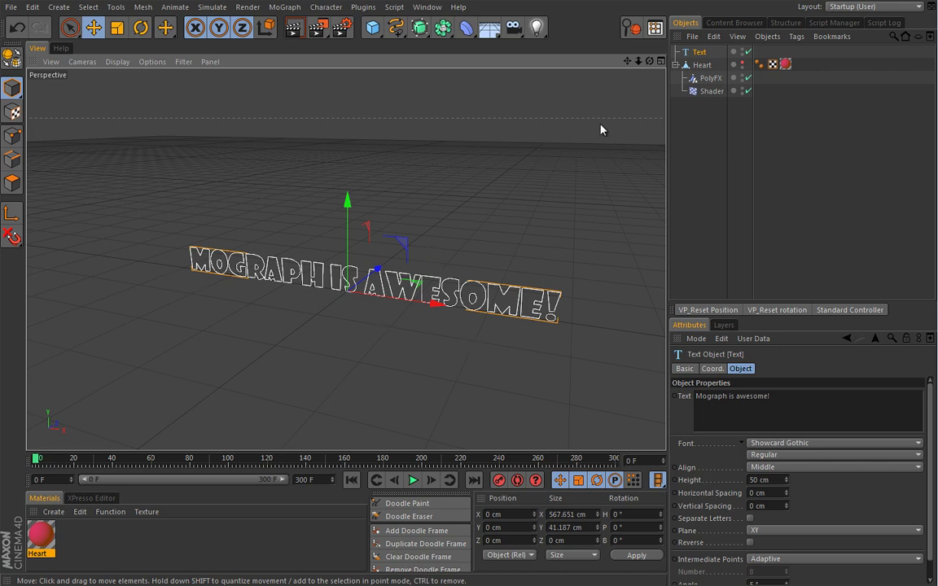
- Unhide Heart and select its PolyFX object
{"action": "left_click", "coordinate": [741, 63]}
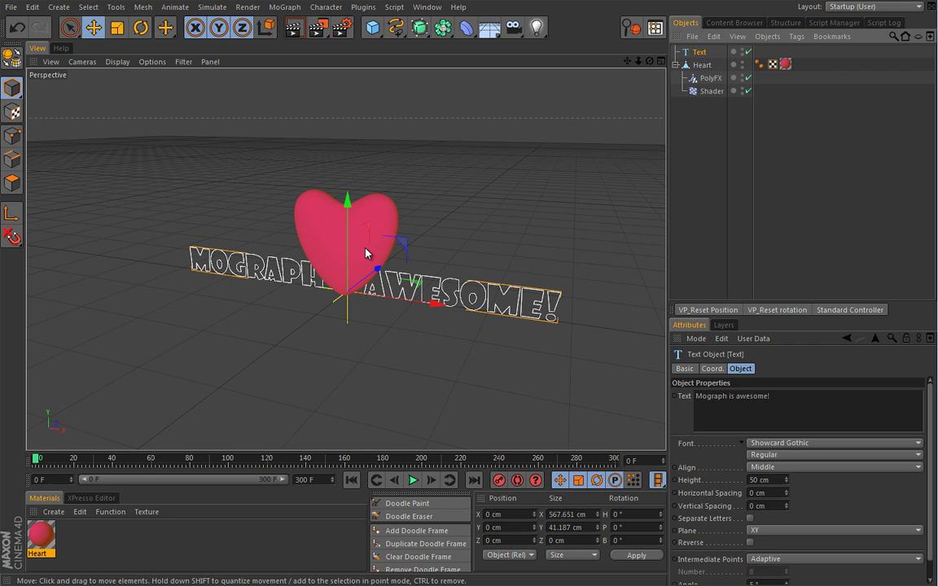
{"action": "scroll", "coordinate": [365, 253], "scroll_direction": "up", "scroll_amount": 3}
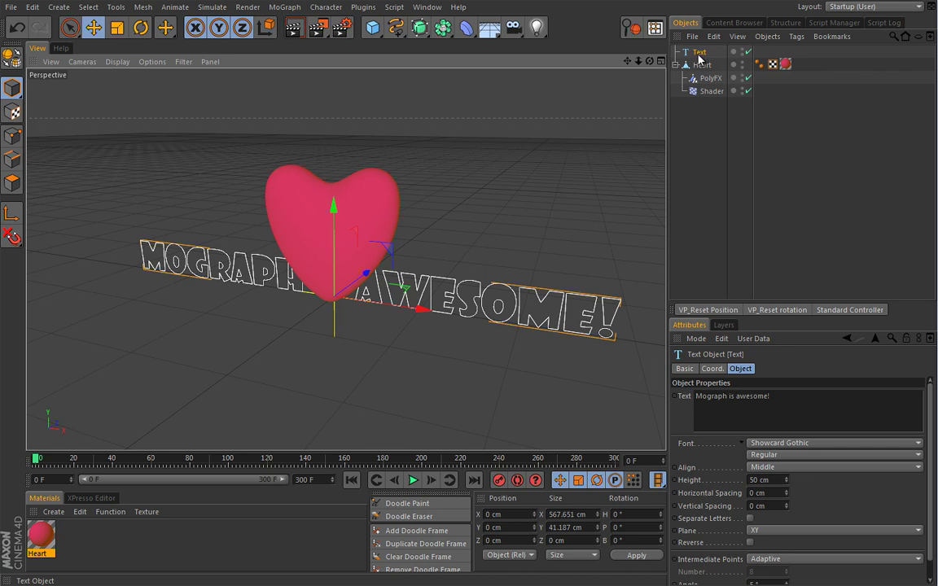
{"action": "left_click", "coordinate": [709, 78]}
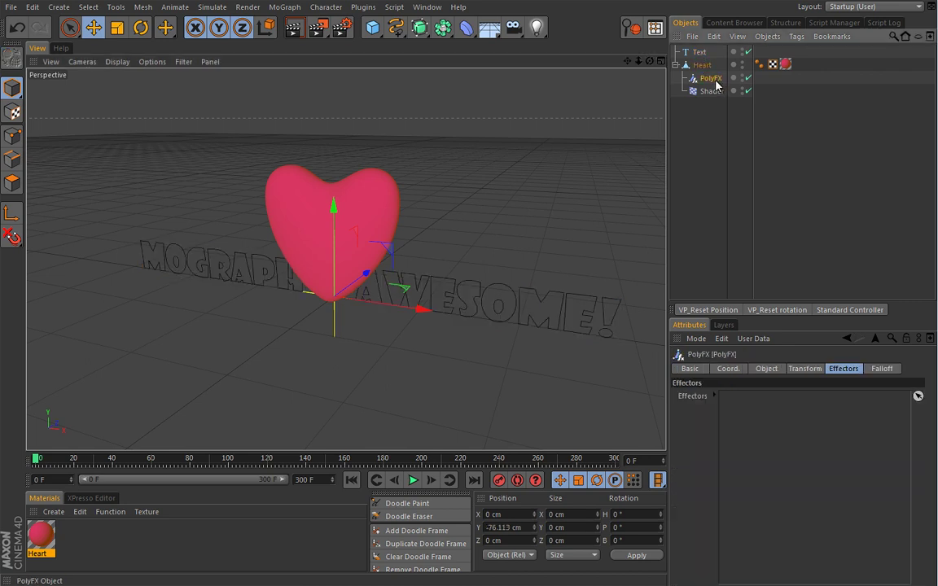
- Add a Spline effector and set the Text object as its spline
{"action": "left_click", "coordinate": [289, 8]}
{"action": "mouse_move", "coordinate": [294, 30]}
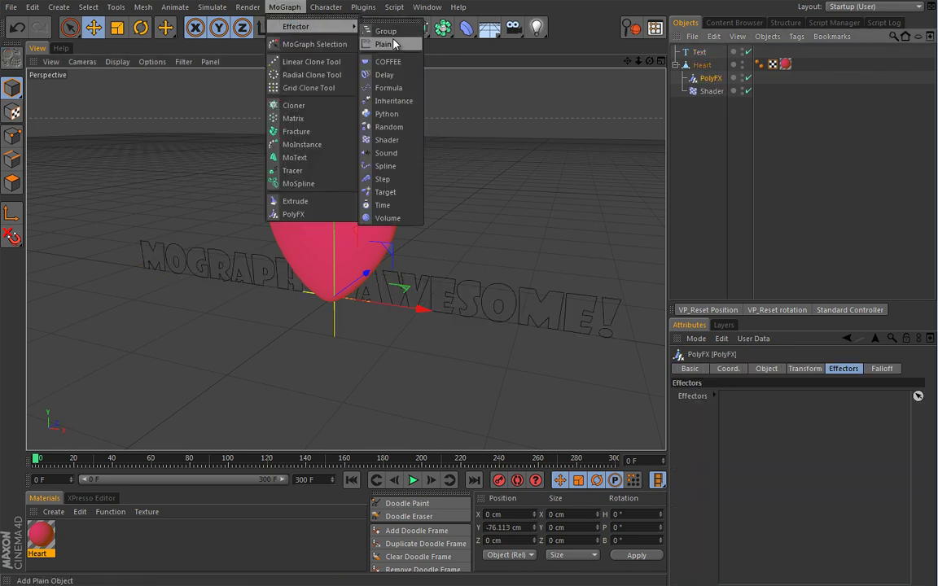
{"action": "left_click", "coordinate": [385, 165]}
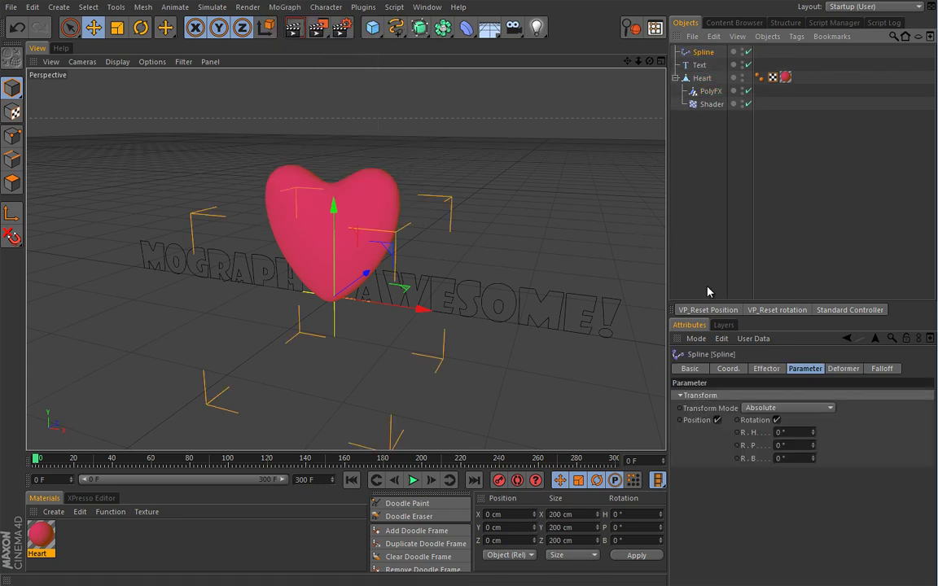
{"action": "left_click", "coordinate": [764, 370]}
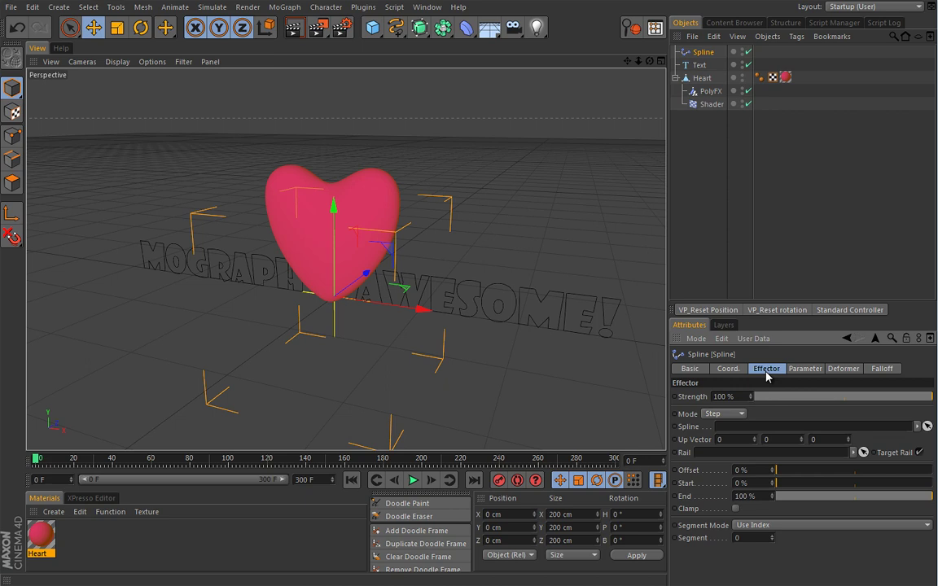
{"action": "mouse_move", "coordinate": [700, 65]}
{"action": "left_mouse_down"}
{"action": "mouse_move", "coordinate": [661, 96]}
{"action": "mouse_move", "coordinate": [634, 360]}
{"action": "mouse_move", "coordinate": [720, 423]}
{"action": "left_mouse_up"}
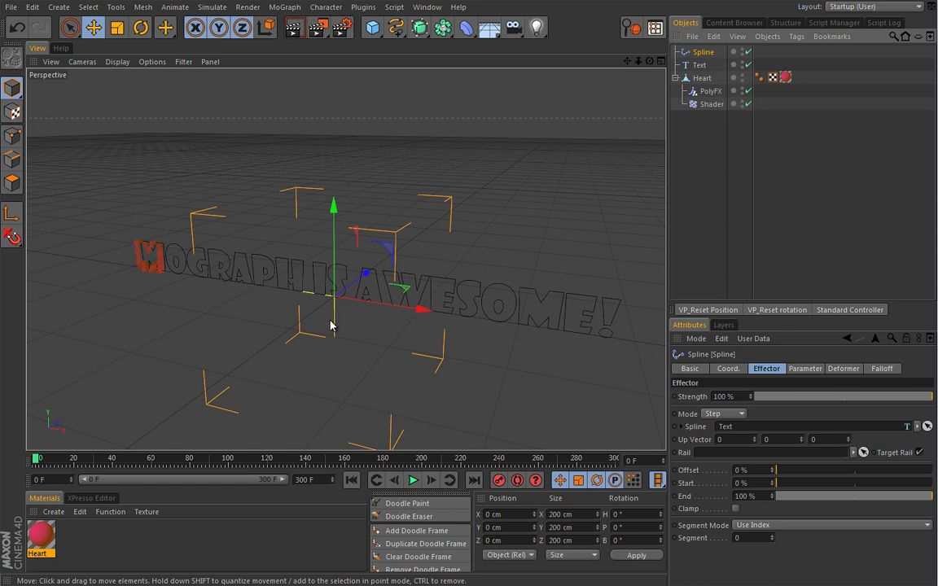
- Frame the text and scrub the Spline effector's Strength to preview the heart-to-text morph
{"action": "middle_click_drag", "start_coordinate": [308, 320], "coordinate": [338, 323], "text": "alt"}
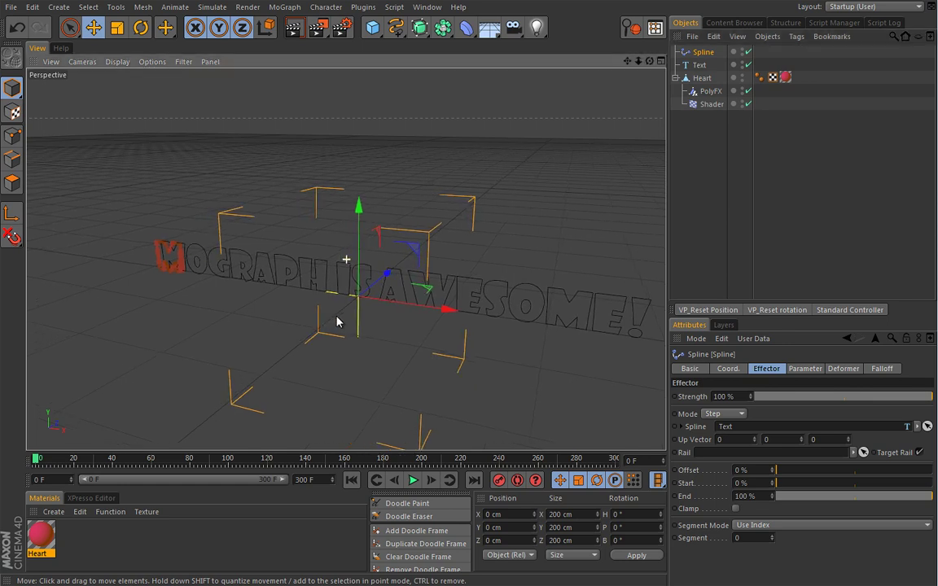
{"action": "right_click_drag", "start_coordinate": [338, 322], "coordinate": [575, 179], "text": "alt"}
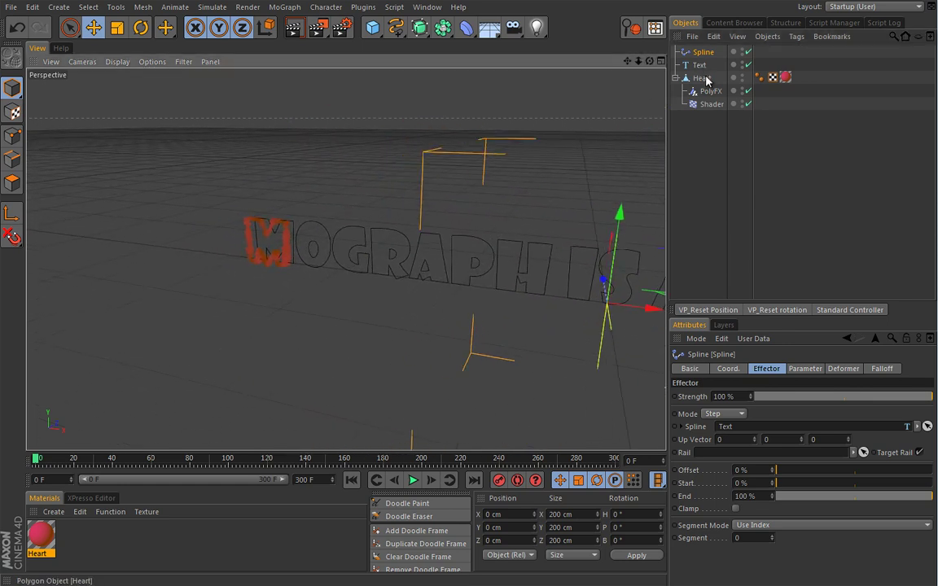
{"action": "middle_click_drag", "start_coordinate": [390, 225], "coordinate": [247, 249], "text": "alt"}
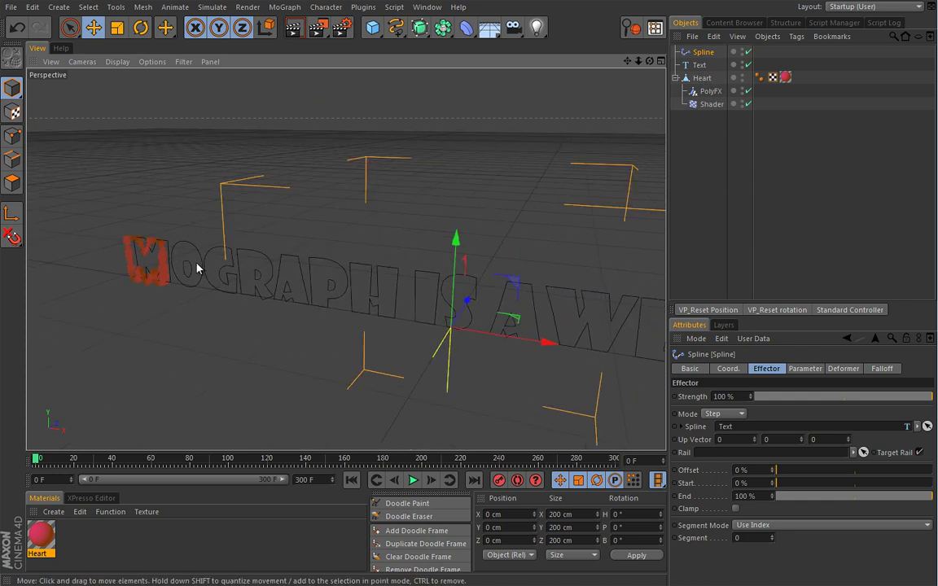
{"action": "left_click", "coordinate": [896, 398]}
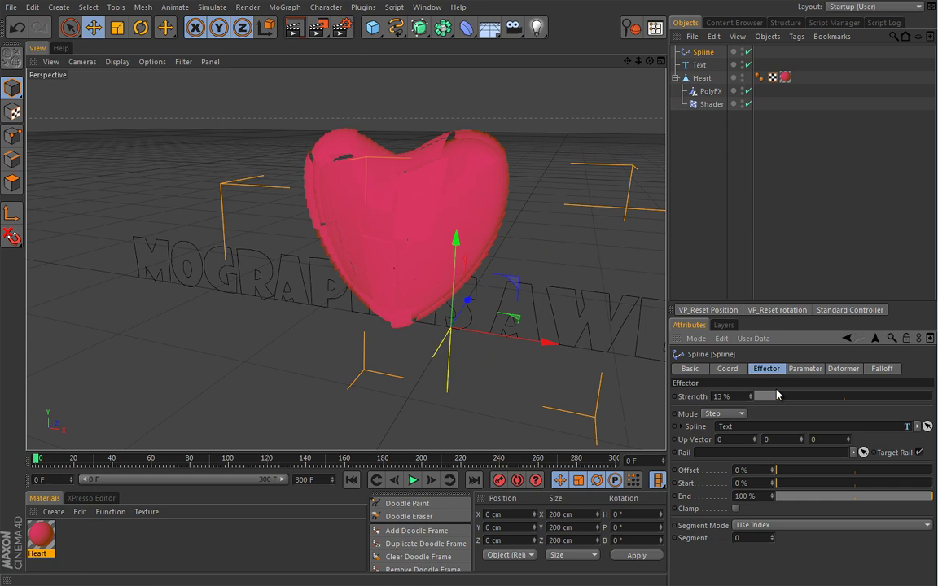
{"action": "left_click_drag", "start_coordinate": [777, 394], "coordinate": [934, 398]}
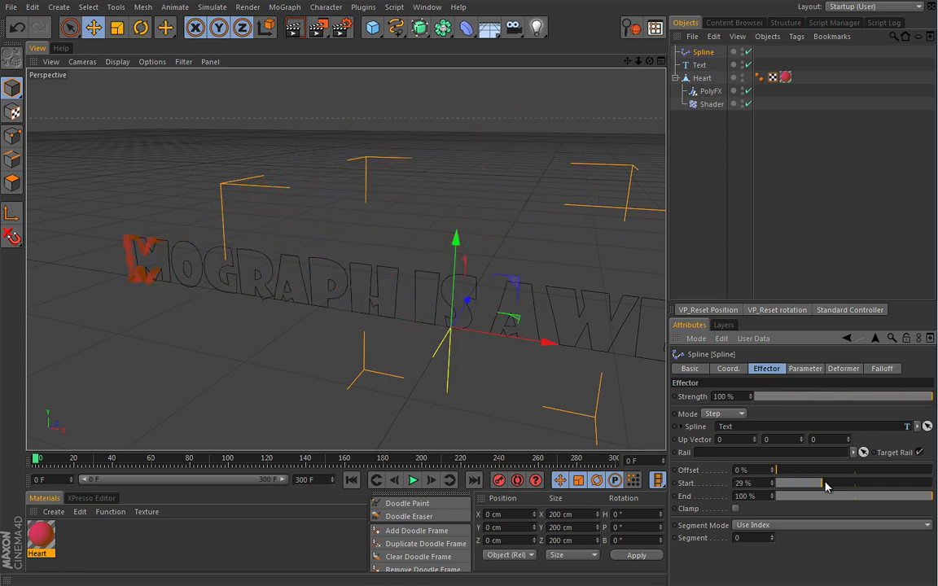
- Reset the Spline effector's Start to 0%, reframe the whole phrase, and bring up Segment Mode options
{"action": "left_click_drag", "start_coordinate": [827, 486], "coordinate": [774, 484]}
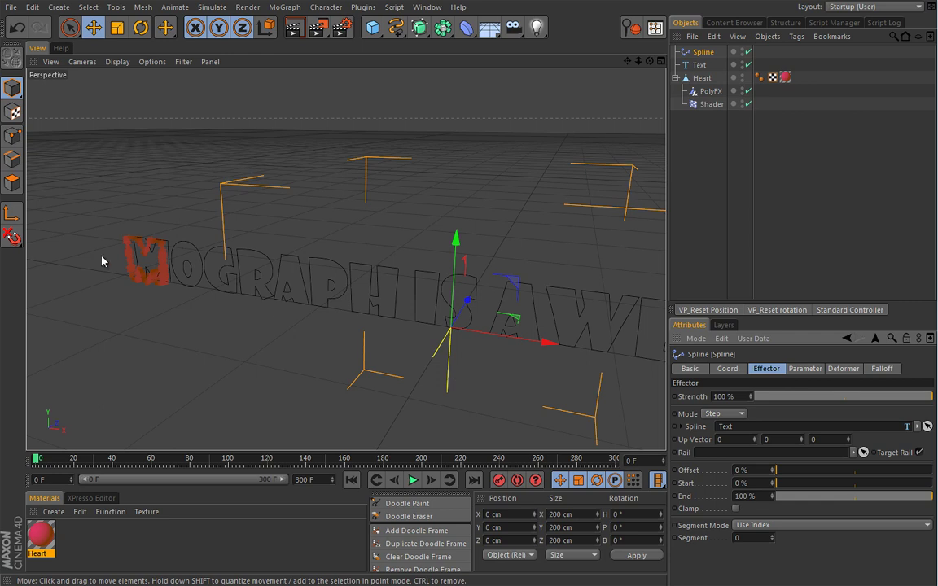
{"action": "left_click_drag", "start_coordinate": [276, 337], "coordinate": [372, 301], "text": "alt"}
{"action": "middle_click_drag", "start_coordinate": [430, 312], "coordinate": [387, 306], "text": "alt"}
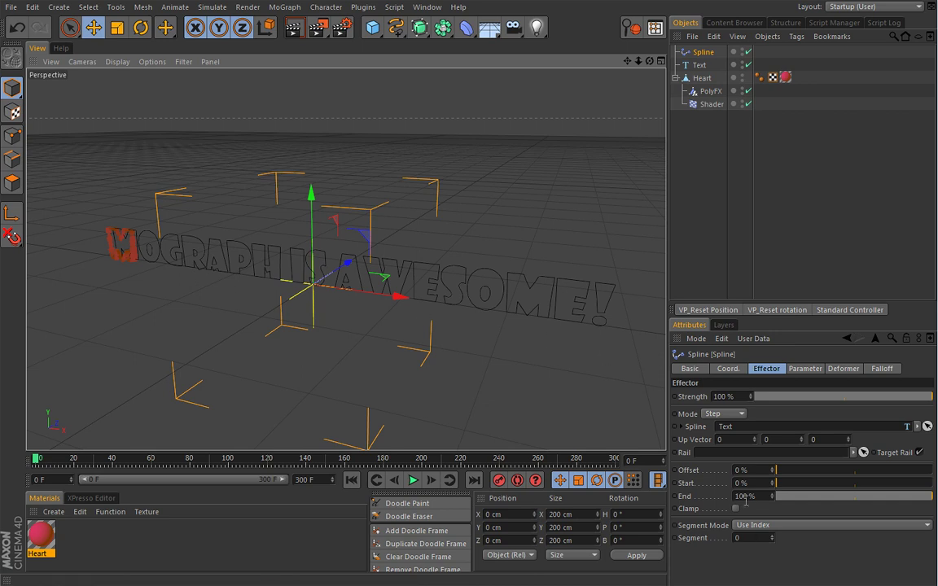
{"action": "left_click", "coordinate": [750, 526]}
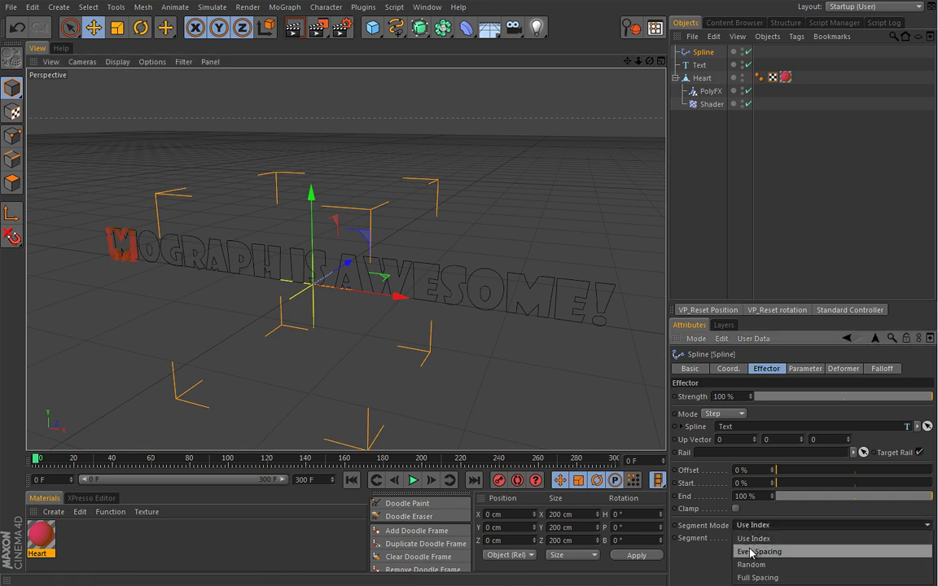
- Set Segment Mode to Even Spacing so the heart pieces spread across all letters
{"action": "left_click", "coordinate": [749, 552]}
{"action": "left_click_drag", "start_coordinate": [495, 329], "coordinate": [531, 315], "text": "alt"}
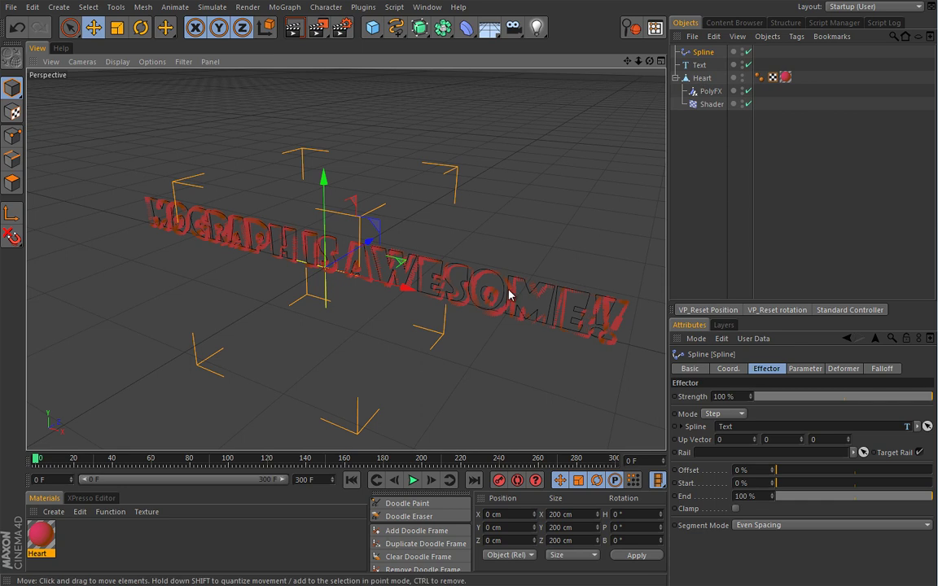
{"action": "left_click_drag", "start_coordinate": [352, 303], "coordinate": [601, 111], "text": "alt"}
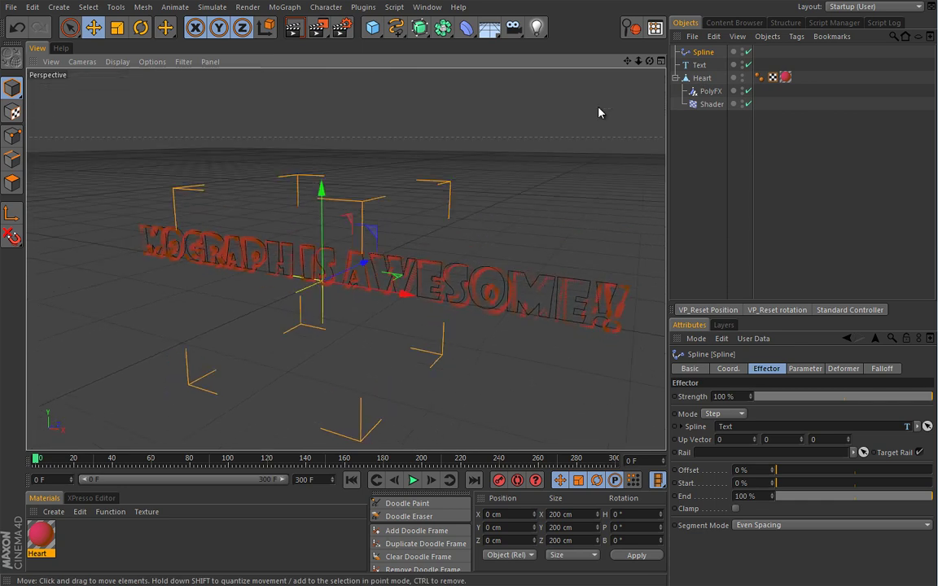
- Hide the original Text object in the viewport and show the Spline effector's transform parameters
{"action": "left_click", "coordinate": [742, 66]}
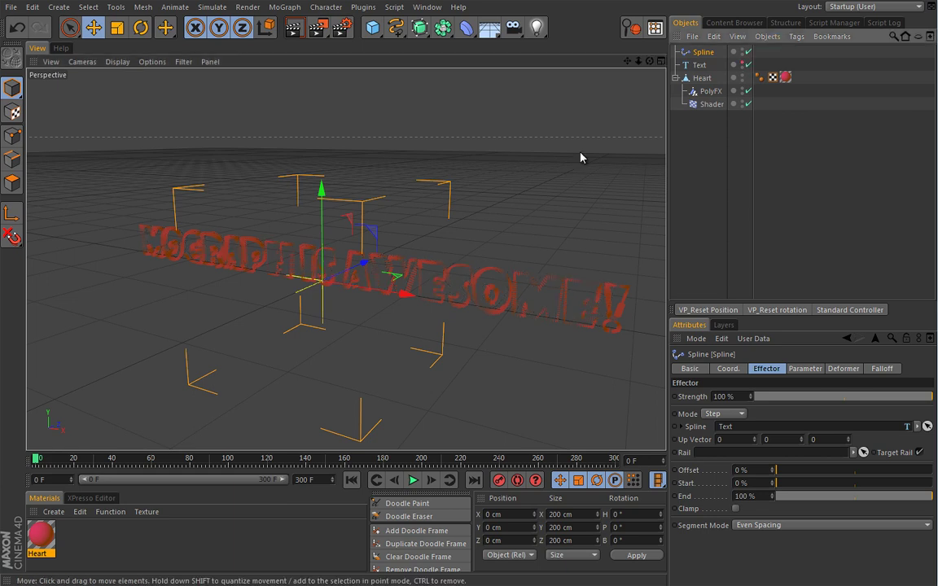
{"action": "left_click_drag", "start_coordinate": [389, 297], "coordinate": [434, 307], "text": "alt"}
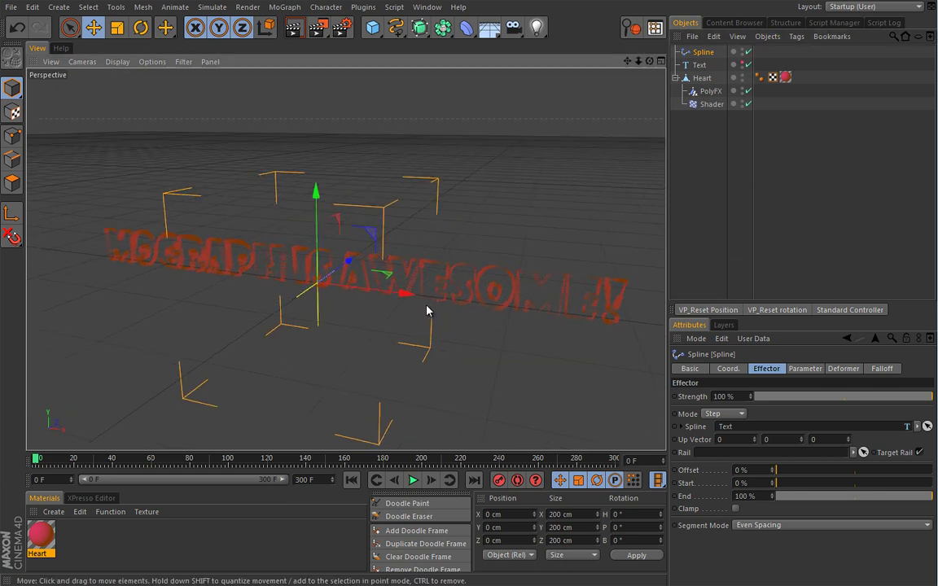
{"action": "left_click", "coordinate": [805, 370]}
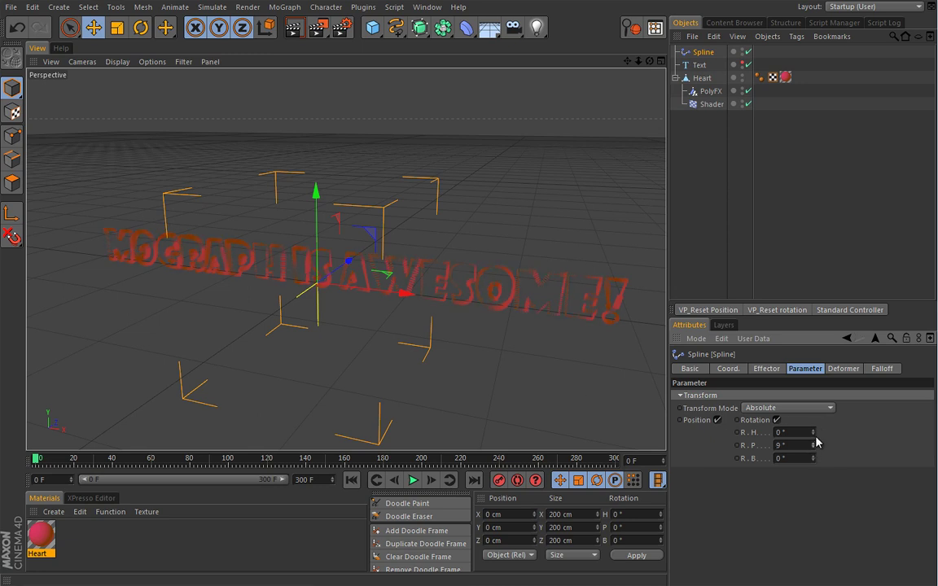
- Set the Spline effector's rotation P to 90° so the polygon letters stand upright
{"action": "left_click_drag", "start_coordinate": [816, 442], "coordinate": [819, 432]}
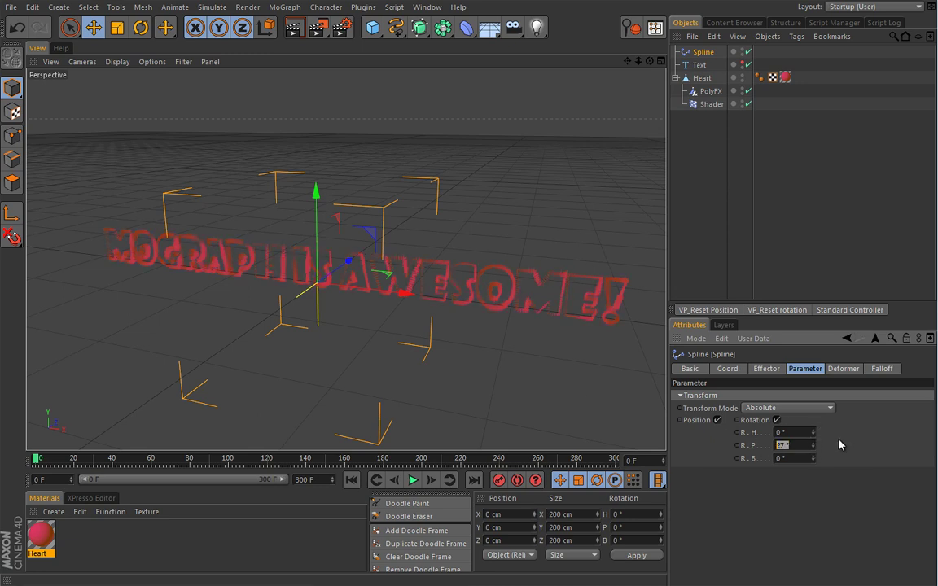
{"action": "type", "text": "90"}
{"action": "key", "text": "Return"}
- Orbit around the upright letters to check them and play the animation
{"action": "left_click_drag", "start_coordinate": [345, 341], "coordinate": [348, 283], "text": "alt"}
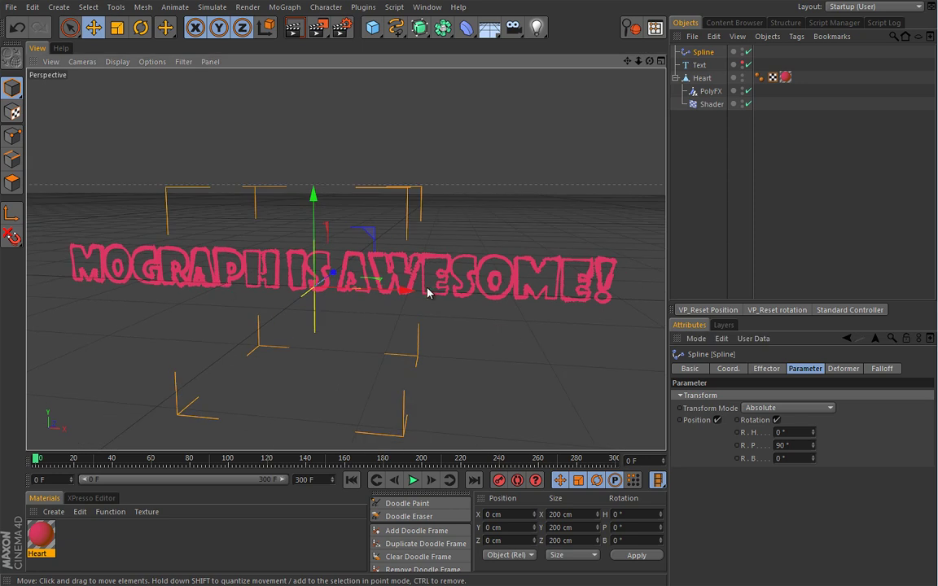
{"action": "left_click_drag", "start_coordinate": [454, 289], "coordinate": [397, 391], "text": "alt"}
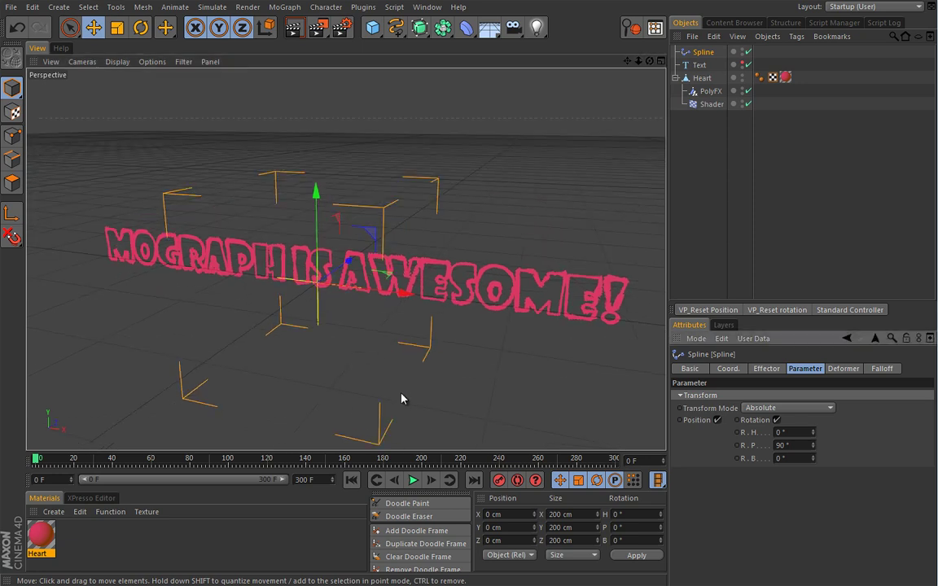
{"action": "left_click", "coordinate": [413, 480]}
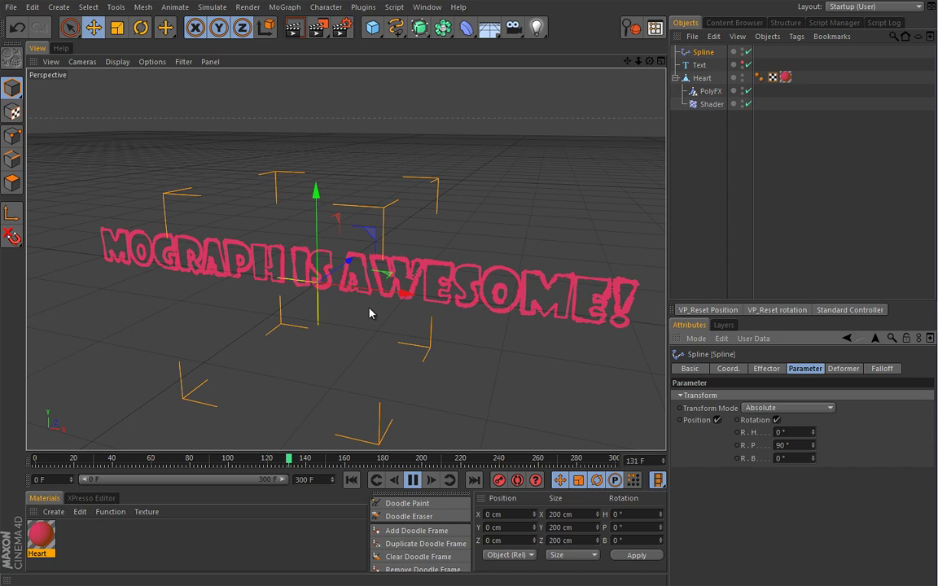
- Raise the Spline effector's Start to make the letters vanish, then bring it back down
{"action": "left_click", "coordinate": [766, 368]}
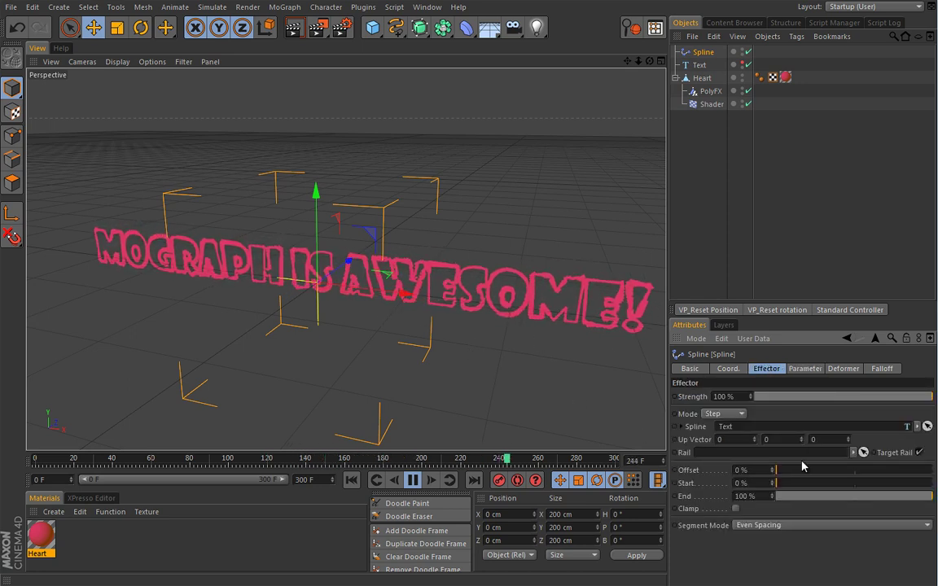
{"action": "left_click_drag", "start_coordinate": [792, 487], "coordinate": [934, 487]}
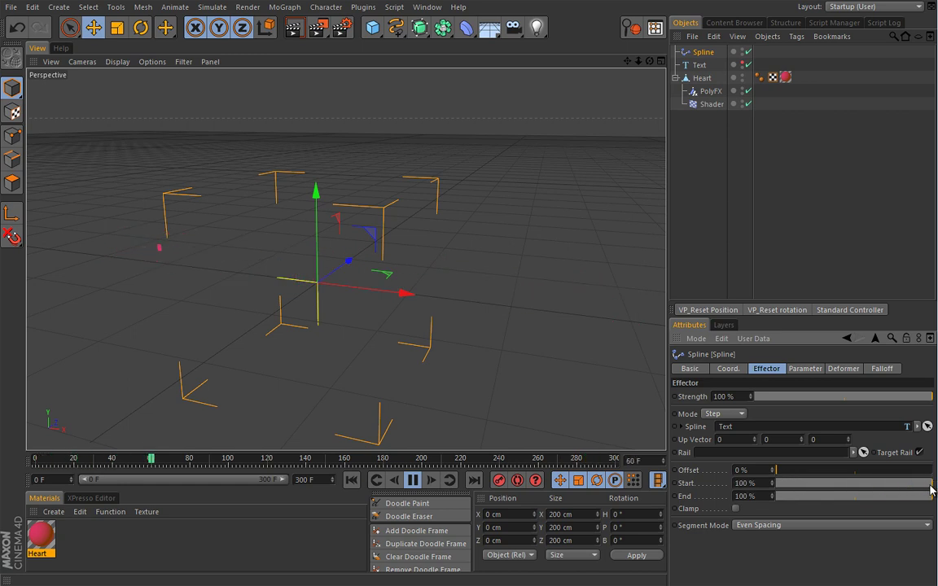
{"action": "left_click_drag", "start_coordinate": [925, 488], "coordinate": [714, 480]}
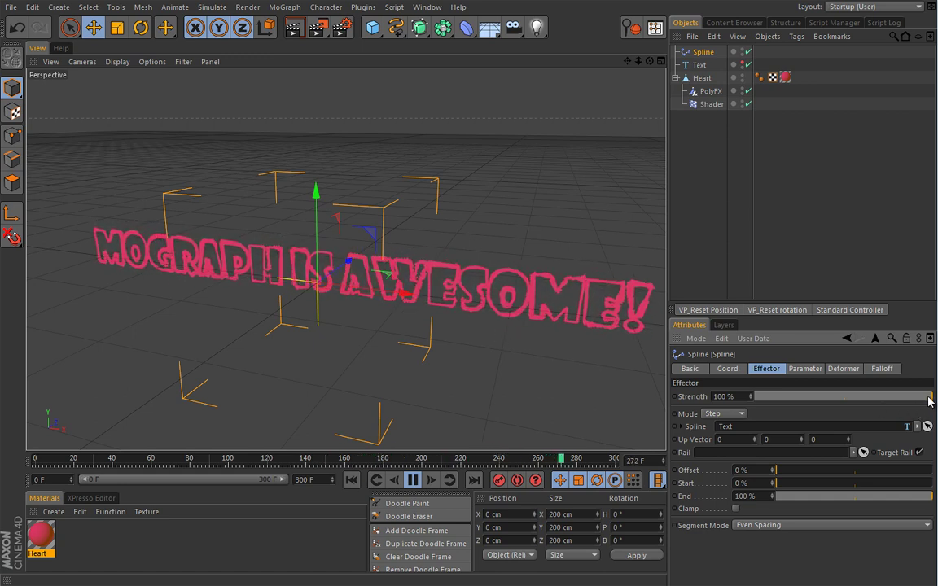
- Lower Strength to break the text apart, restore it to 100%, then stop and rewind to frame 0
{"action": "left_click_drag", "start_coordinate": [926, 401], "coordinate": [653, 398]}
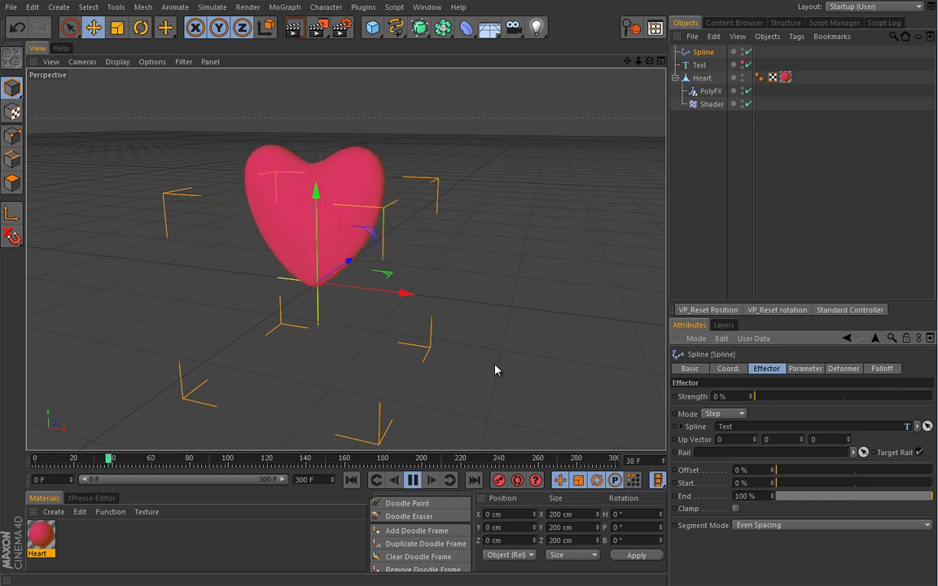
{"action": "left_click_drag", "start_coordinate": [759, 396], "coordinate": [932, 399]}
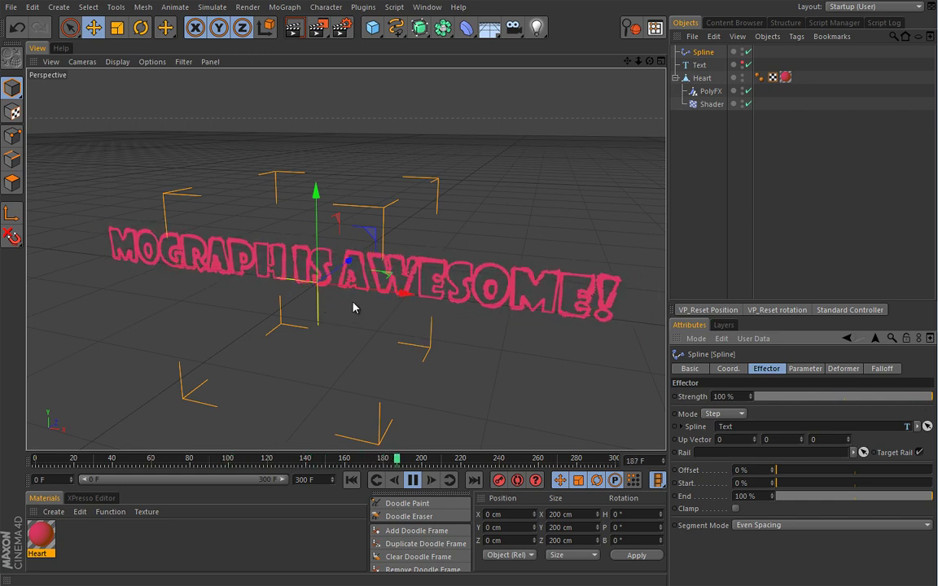
{"action": "left_click", "coordinate": [414, 481]}
{"action": "left_click", "coordinate": [351, 479]}
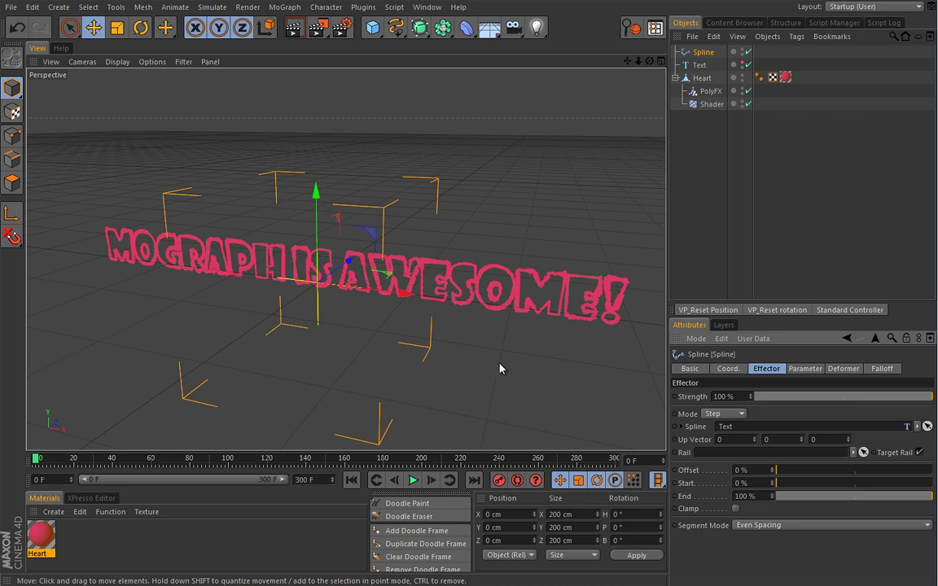
- Set the Shader effector's Deformation to Point and preview the animation
{"action": "left_click", "coordinate": [705, 105]}
{"action": "left_click", "coordinate": [843, 369]}
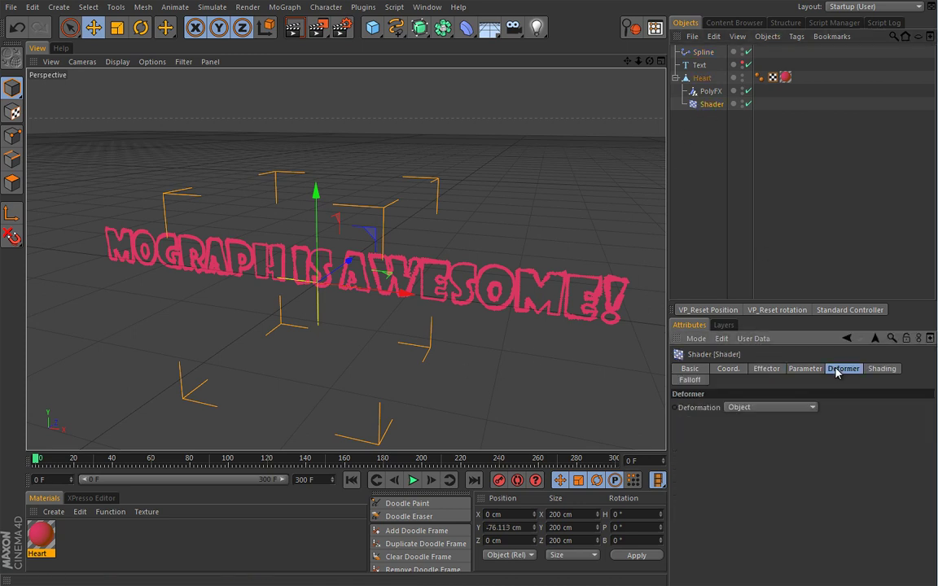
{"action": "left_click", "coordinate": [752, 407]}
{"action": "left_click", "coordinate": [743, 446]}
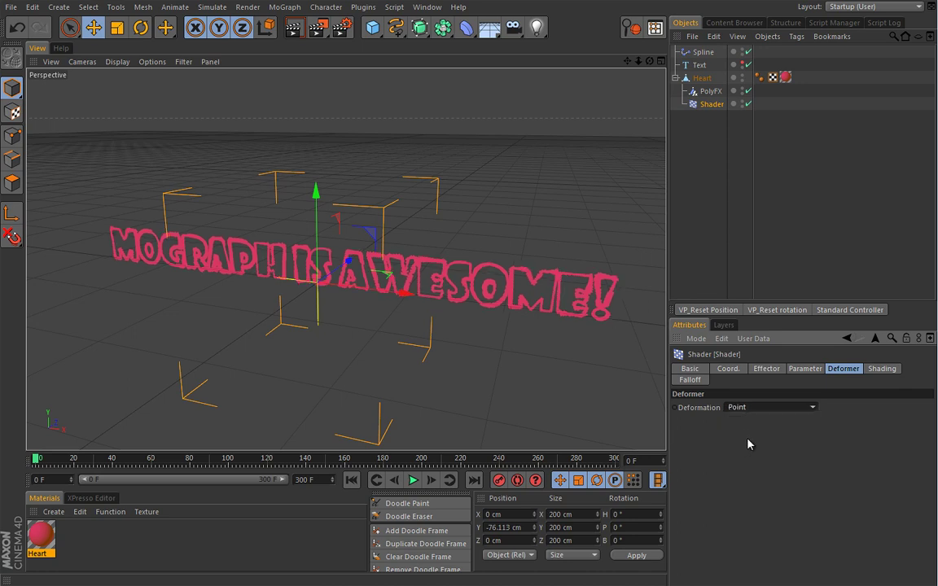
{"action": "left_click", "coordinate": [413, 480]}
- Switch the Shader effector from Scale to Position with P.Z 10 cm and play it
{"action": "left_click", "coordinate": [804, 368]}
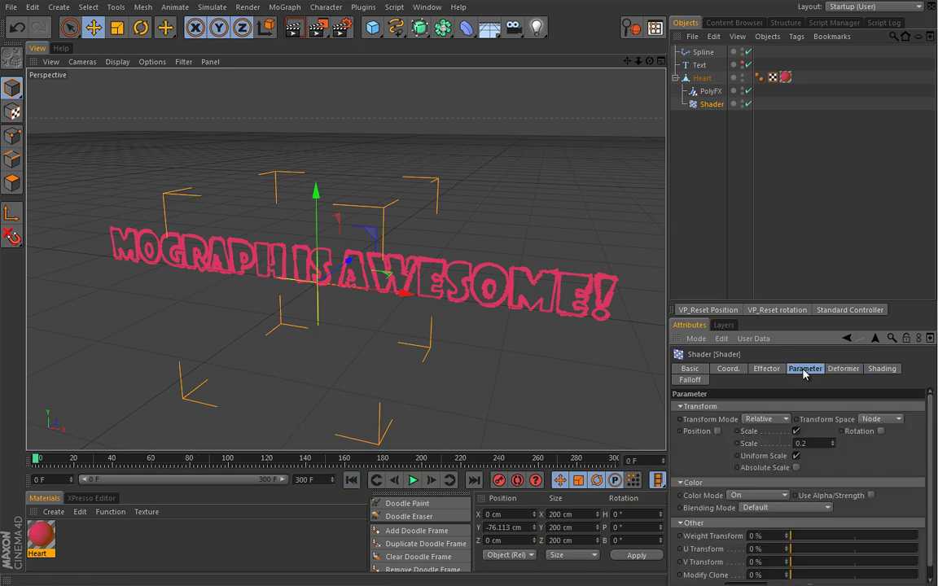
{"action": "left_click", "coordinate": [796, 431]}
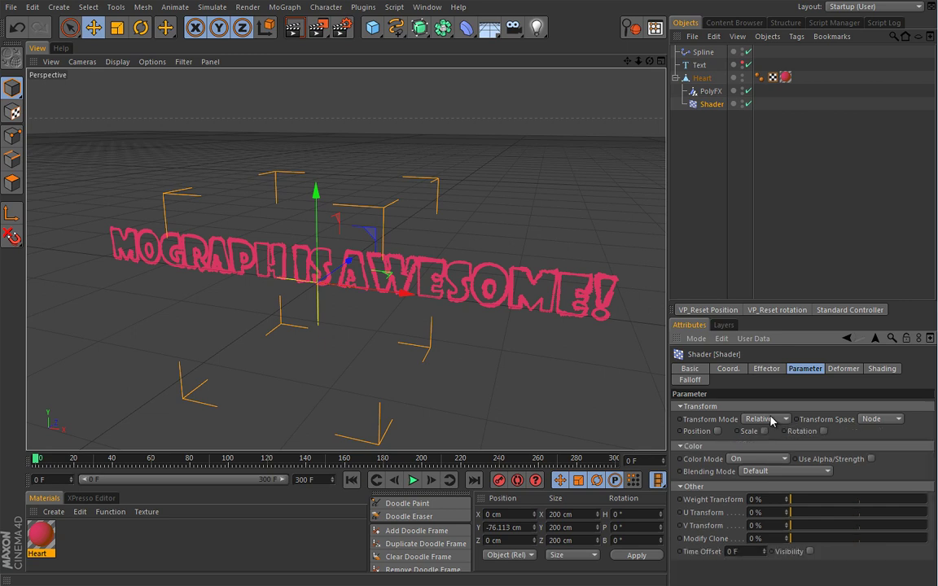
{"action": "left_click", "coordinate": [717, 432]}
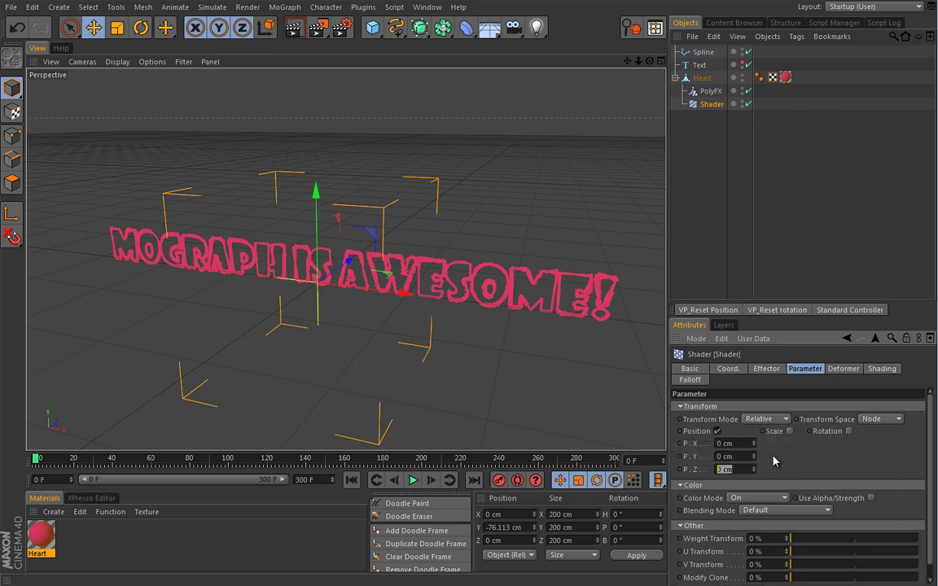
{"action": "type", "text": "10"}
{"action": "key", "text": "Return"}
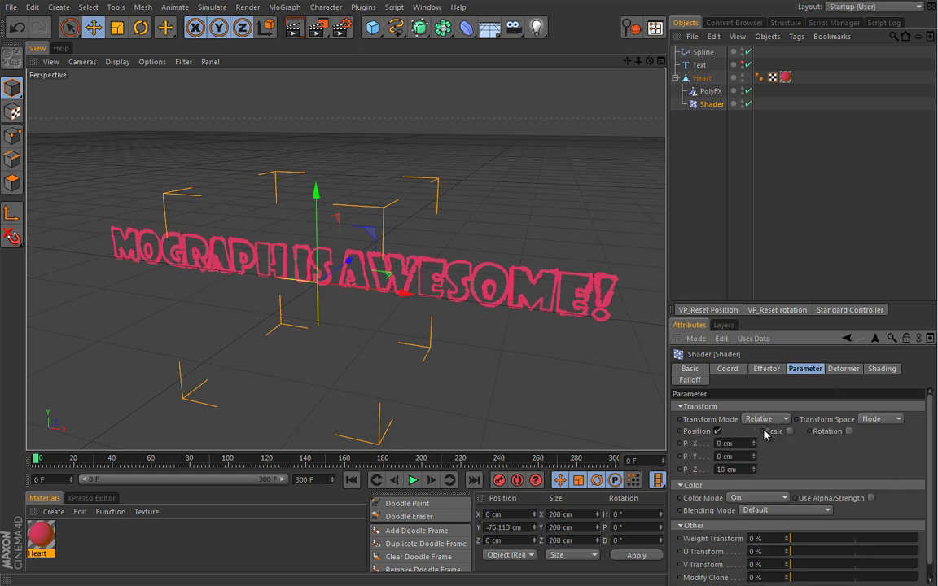
{"action": "left_click", "coordinate": [412, 481]}
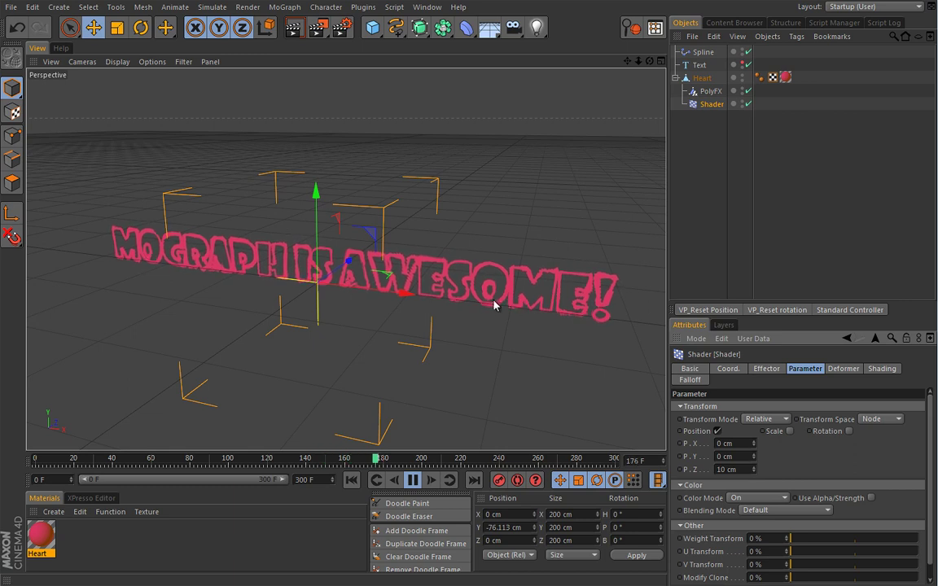
- Test the Spline effector's Start, Offset and End sliders, leaving End at 99%
{"action": "left_click", "coordinate": [705, 53]}
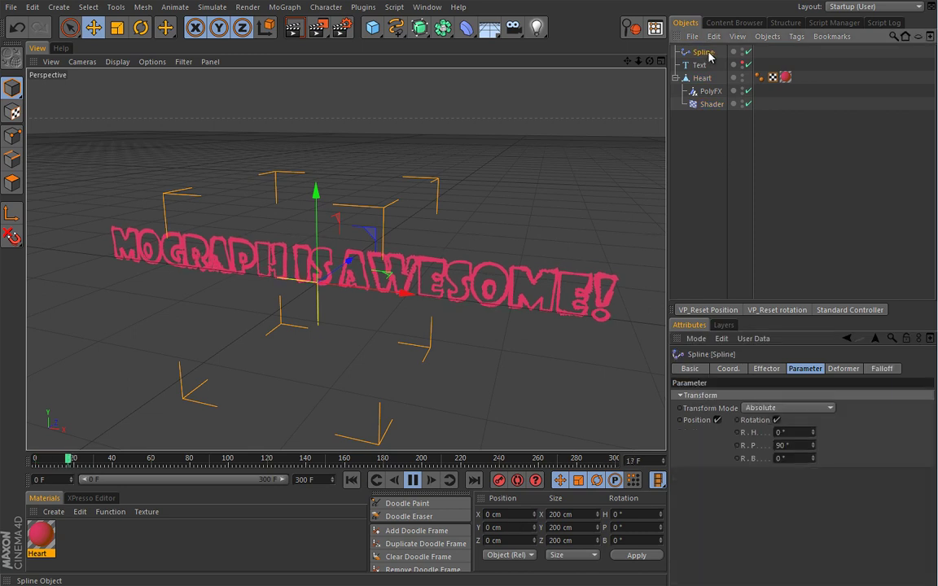
{"action": "left_click", "coordinate": [766, 368]}
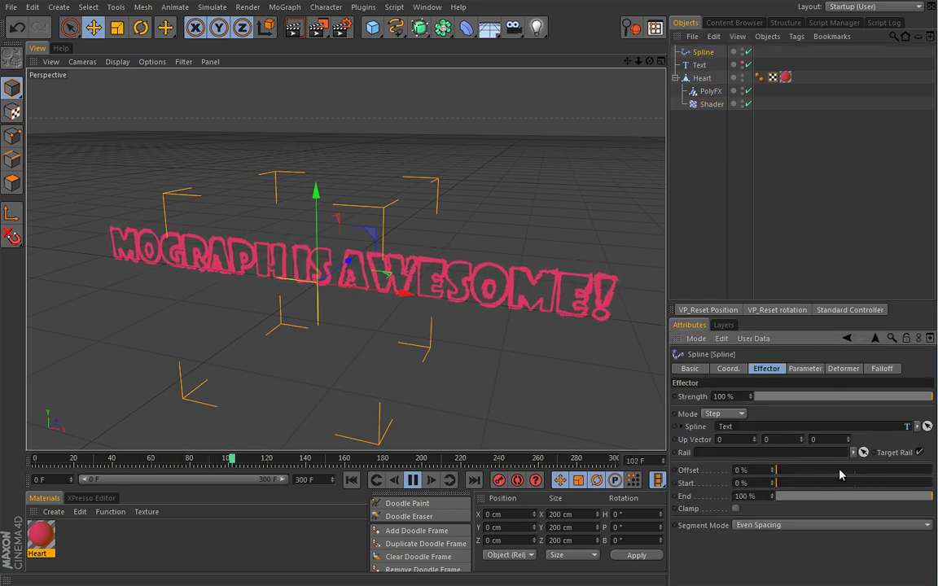
{"action": "left_click_drag", "start_coordinate": [780, 483], "coordinate": [872, 486]}
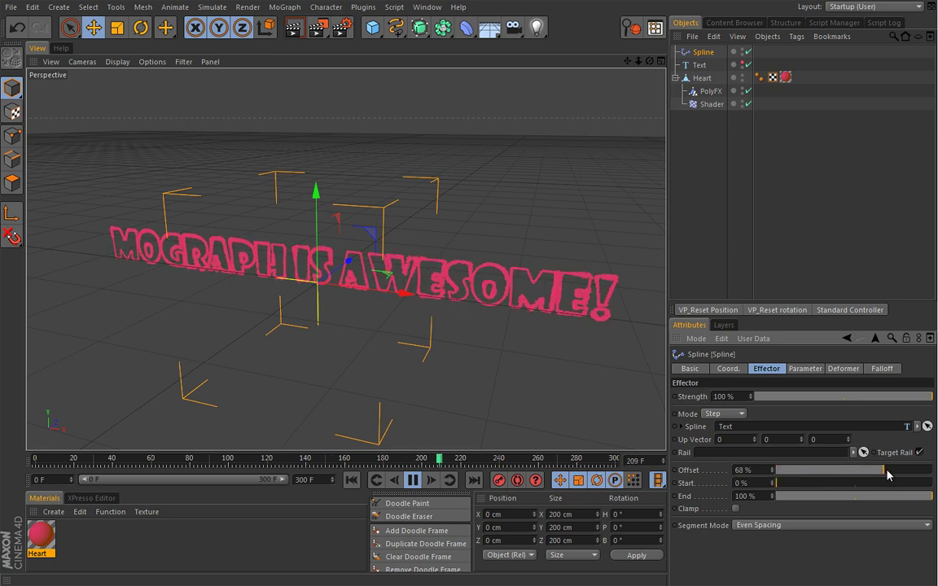
{"action": "left_click_drag", "start_coordinate": [928, 473], "coordinate": [781, 470]}
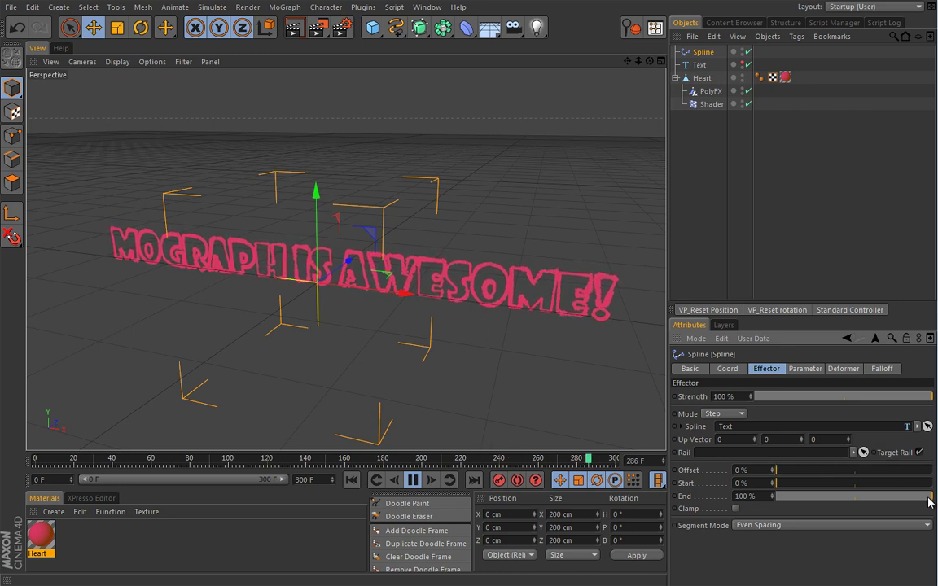
{"action": "mouse_move", "coordinate": [930, 498]}
{"action": "left_mouse_down"}
{"action": "mouse_move", "coordinate": [872, 501]}
{"action": "mouse_move", "coordinate": [930, 498]}
{"action": "left_mouse_up"}
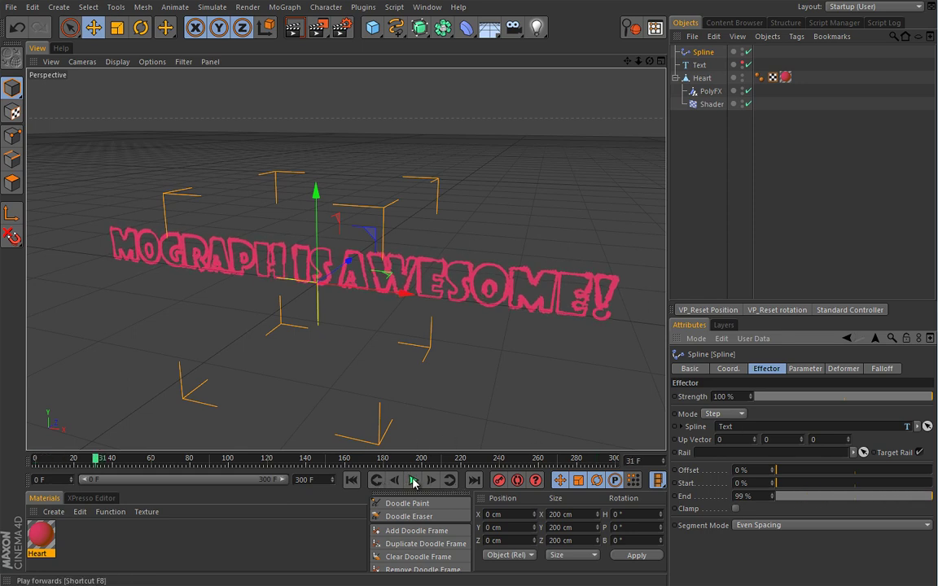
- Drop the Spline effector's Strength to 0%, return to frame 0, and move closer to the heart
{"action": "left_click_drag", "start_coordinate": [765, 396], "coordinate": [665, 411]}
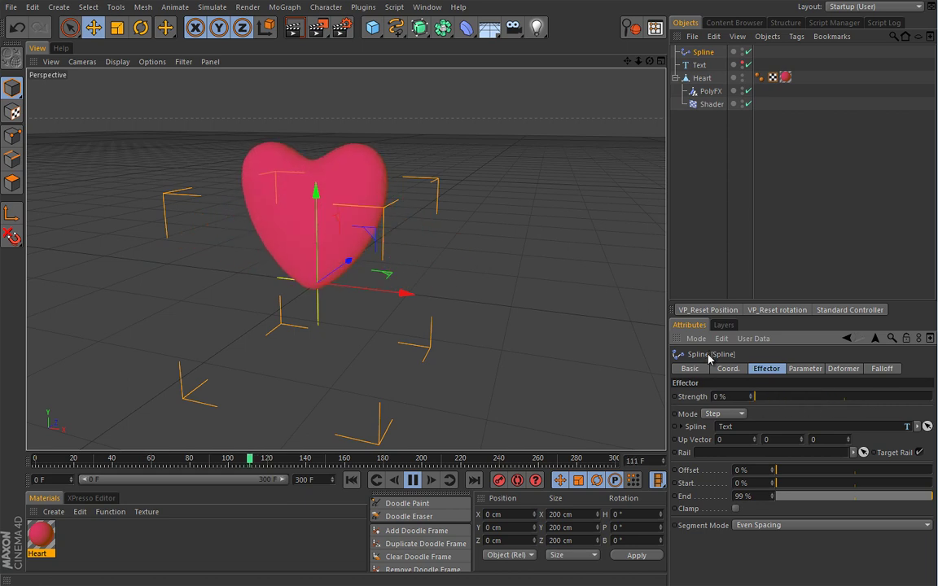
{"action": "left_click", "coordinate": [351, 480]}
{"action": "right_click_drag", "start_coordinate": [422, 287], "coordinate": [499, 331], "text": "alt"}
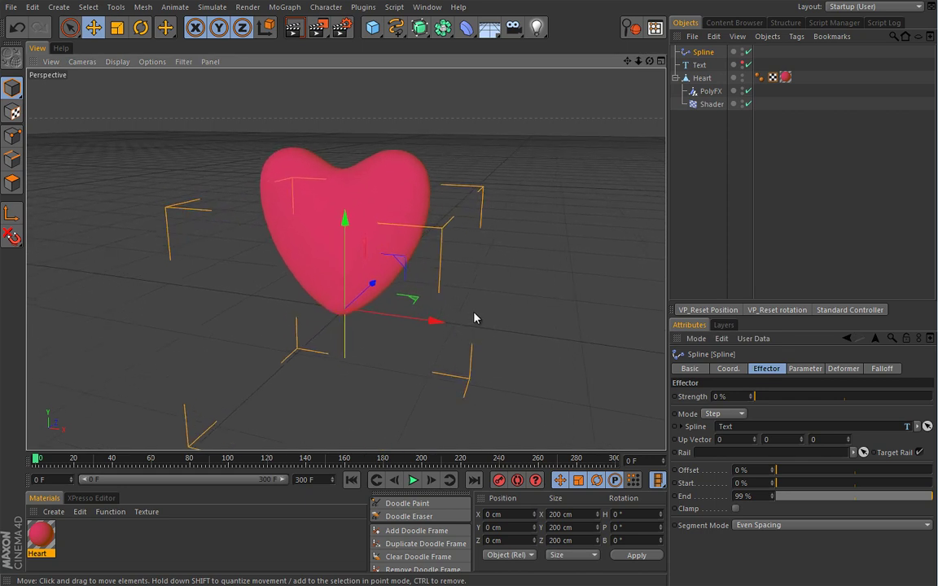